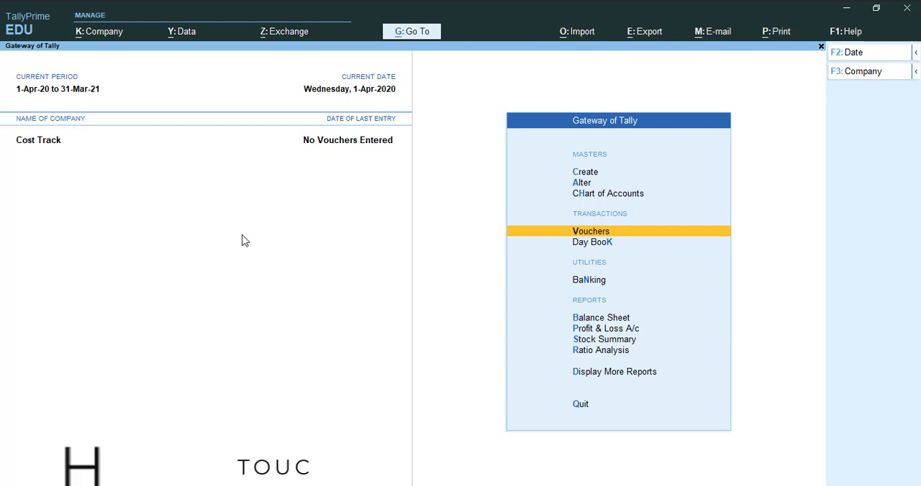
- Make sure Enable Cost Tracking is set to Yes in the company features and accept them
{"action": "key", "text": "F11"}
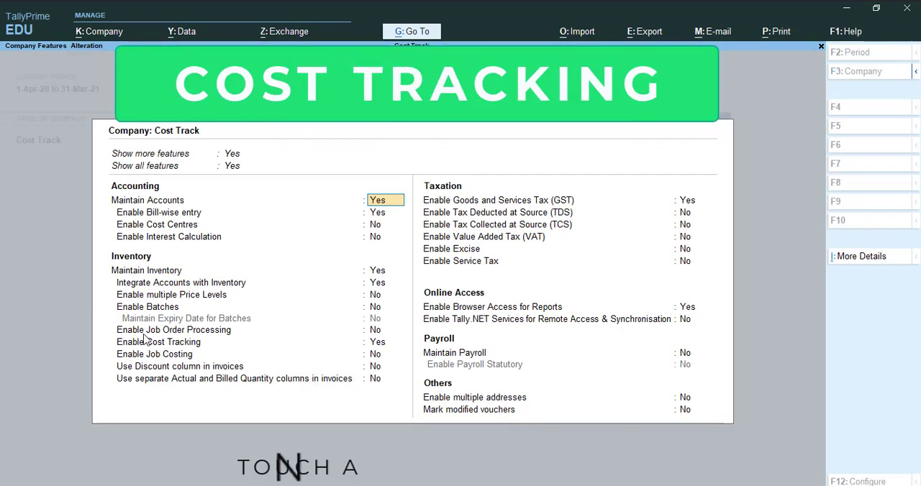
{"action": "left_click", "coordinate": [387, 347]}
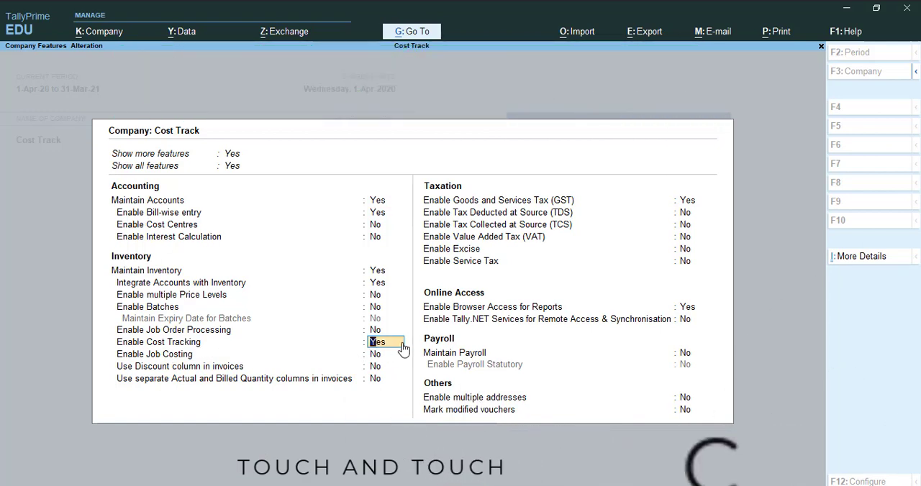
{"action": "key", "text": "ctrl+a"}
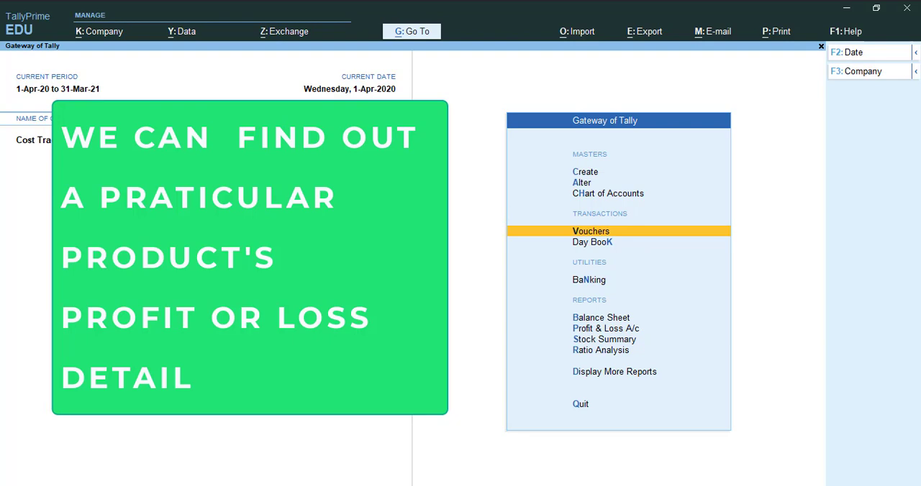
- Open a new purchase voucher, leaving the supplier invoice number and date blank
{"action": "key", "text": "Up"}
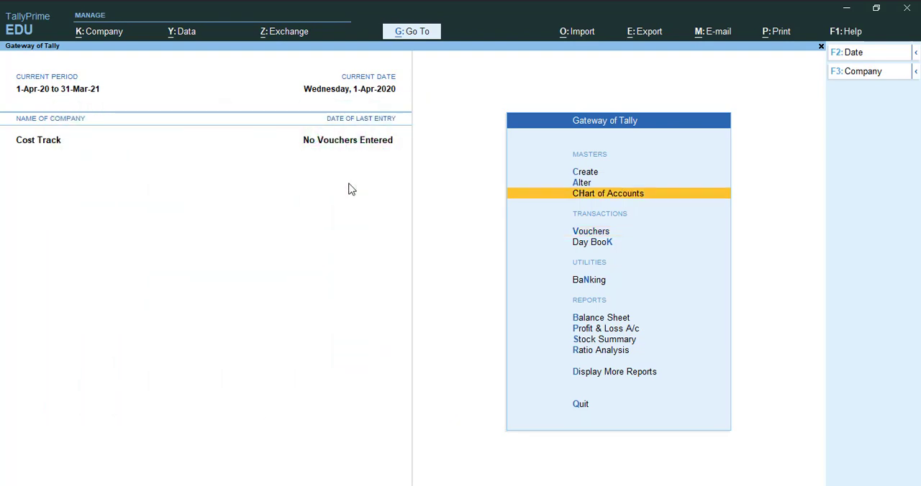
{"action": "key", "text": "Up"}
{"action": "key", "text": "Down"}
{"action": "key", "text": "Down"}
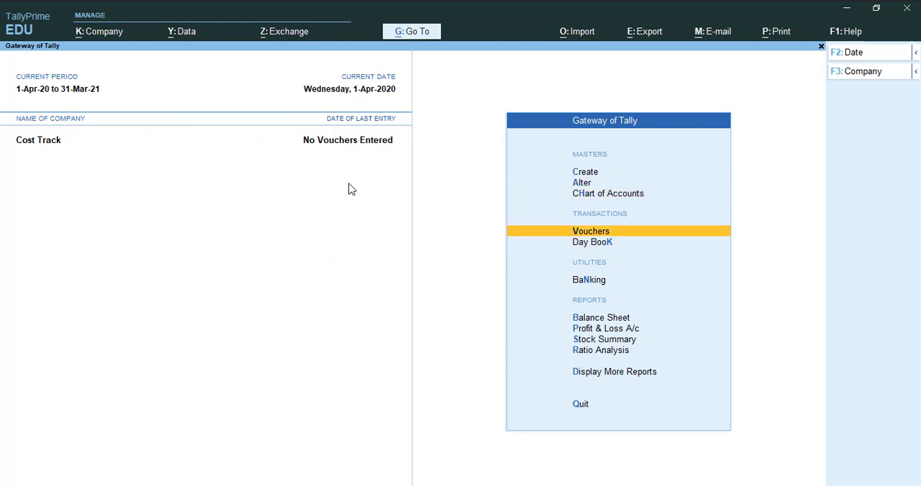
{"action": "key", "text": "Return"}
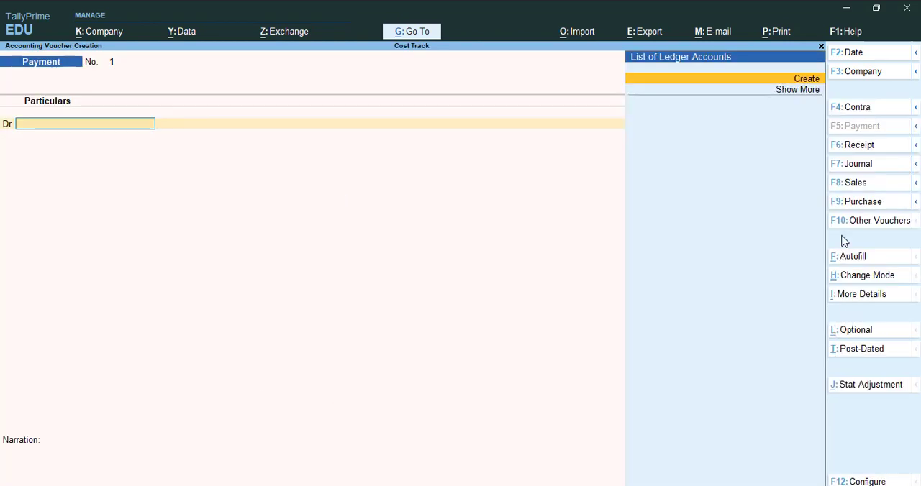
{"action": "left_click", "coordinate": [851, 203]}
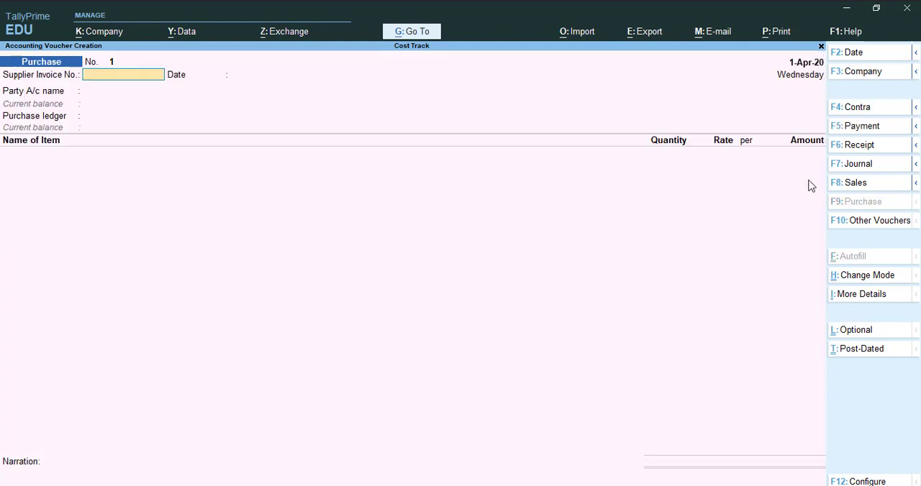
{"action": "key", "text": "Return"}
{"action": "key", "text": "Return"}
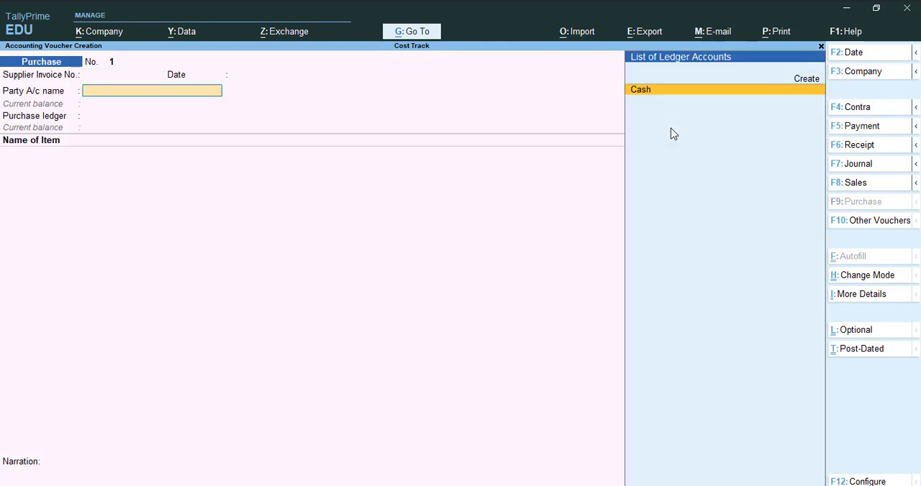
- Start a new party ledger from the voucher, named MM &Co Supplier with no alias
{"action": "key", "text": "alt"}
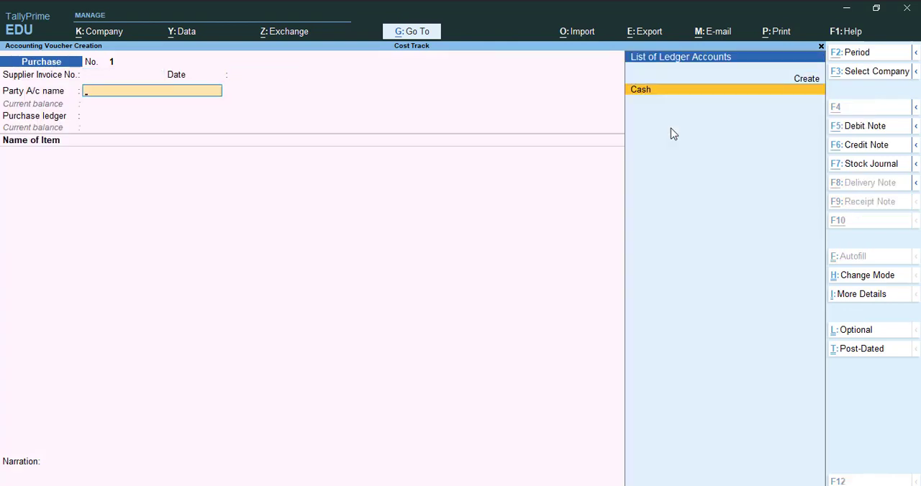
{"action": "key", "text": "alt+c"}
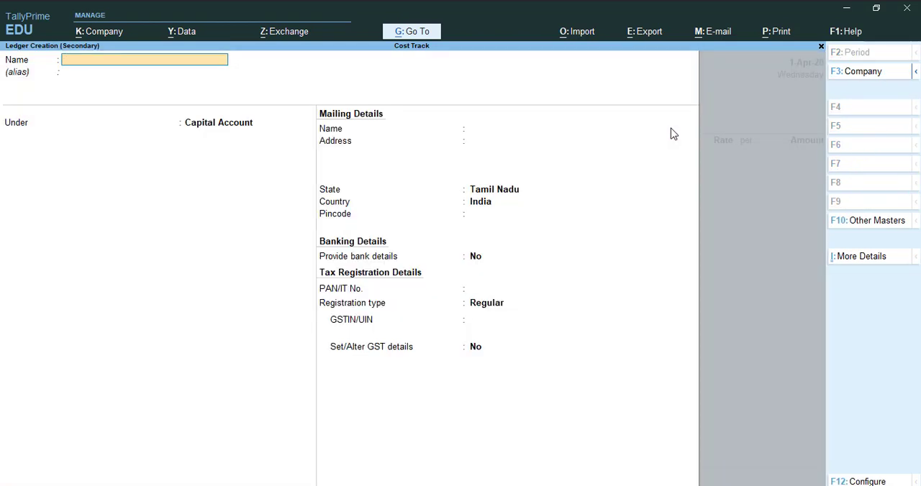
{"action": "type", "text": "MM &Co Supplier"}
{"action": "key", "text": "Return"}
{"action": "key", "text": "Return"}
- Place the supplier ledger under Sundry Creditors with bill-by-bill balances maintained, and save it
{"action": "type", "text": "Sund"}
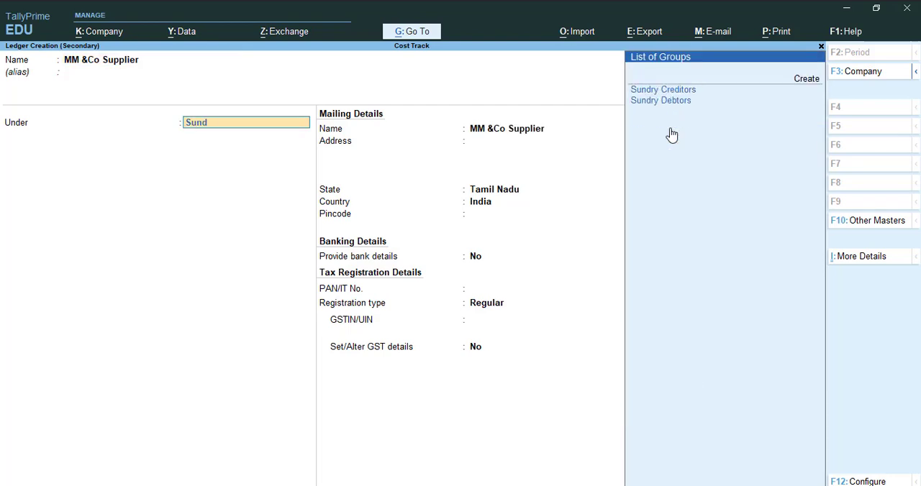
{"action": "type", "text": "ry Cre"}
{"action": "key", "text": "Return"}
{"action": "key", "text": "Return"}
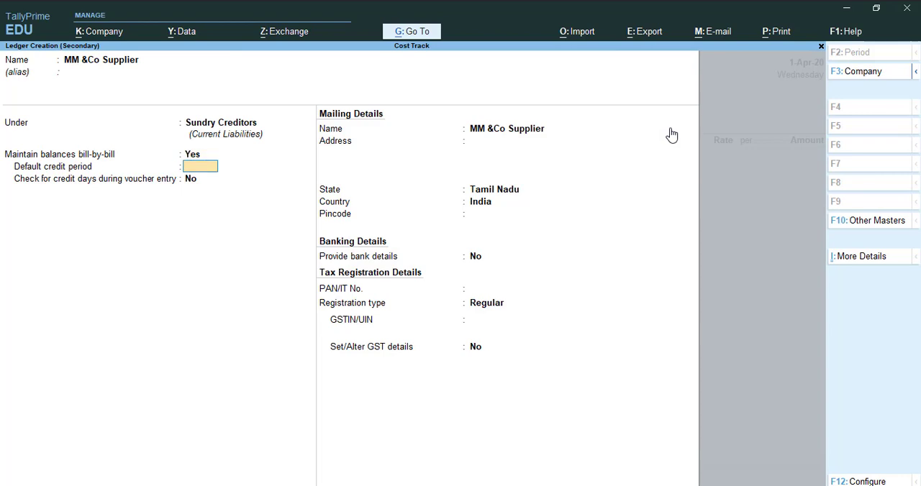
{"action": "key", "text": "ctrl"}
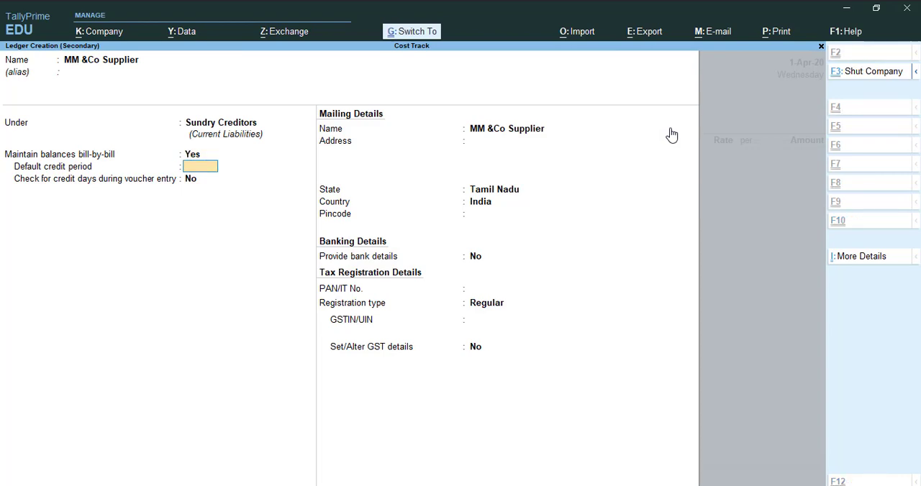
{"action": "key", "text": "ctrl+a"}
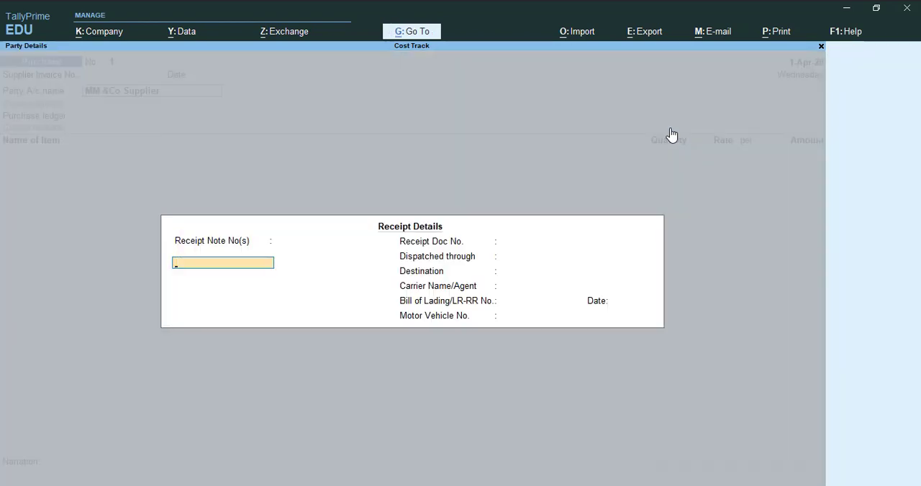
- Accept the voucher's receipt details and the supplier's party details without changes
{"action": "key", "text": "ctrl+a"}
{"action": "key", "text": "ctrl"}
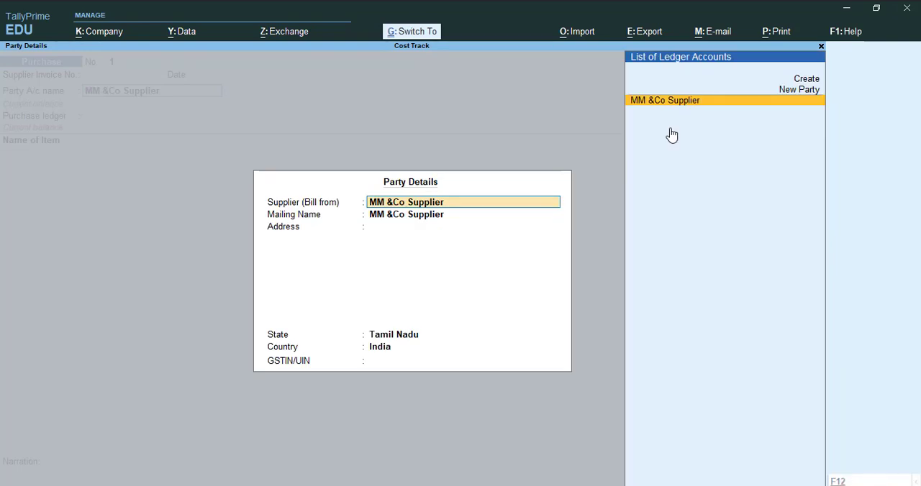
{"action": "key", "text": "ctrl+a"}
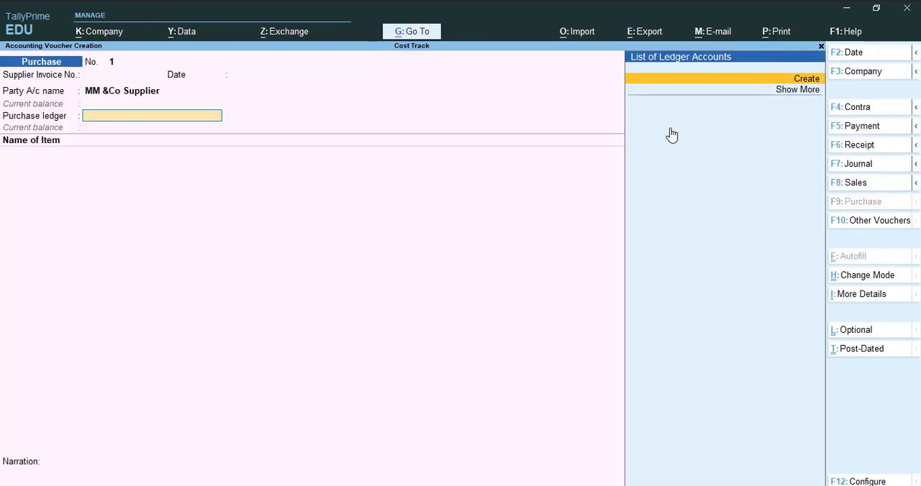
- Start a new ledger named Purchase under Purchase Accounts, with the type of ledger Not Applicable
{"action": "key", "text": "alt+c"}
{"action": "type", "text": "Purchase"}
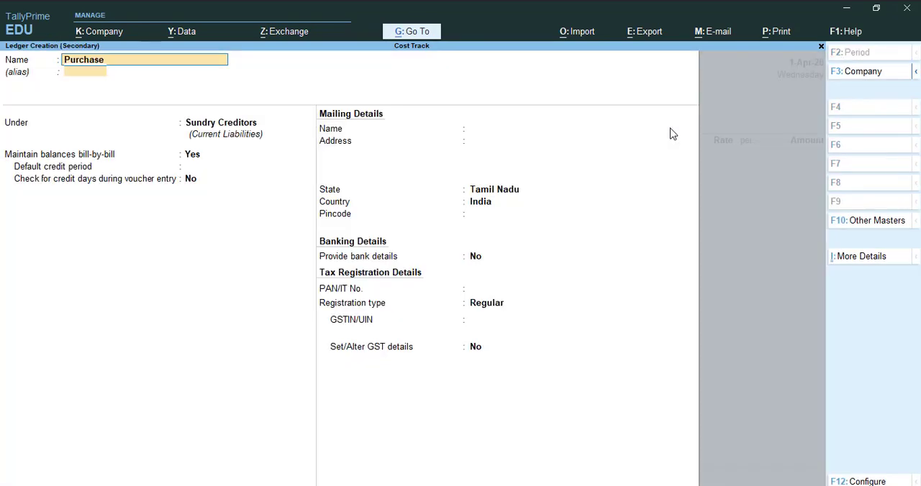
{"action": "key", "text": "Return"}
{"action": "key", "text": "Return"}
{"action": "type", "text": "Purchase"}
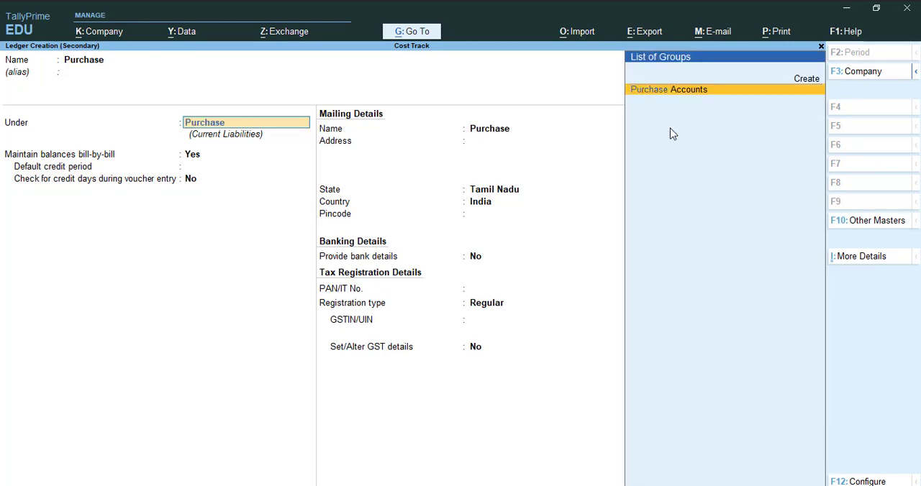
{"action": "key", "text": "Return"}
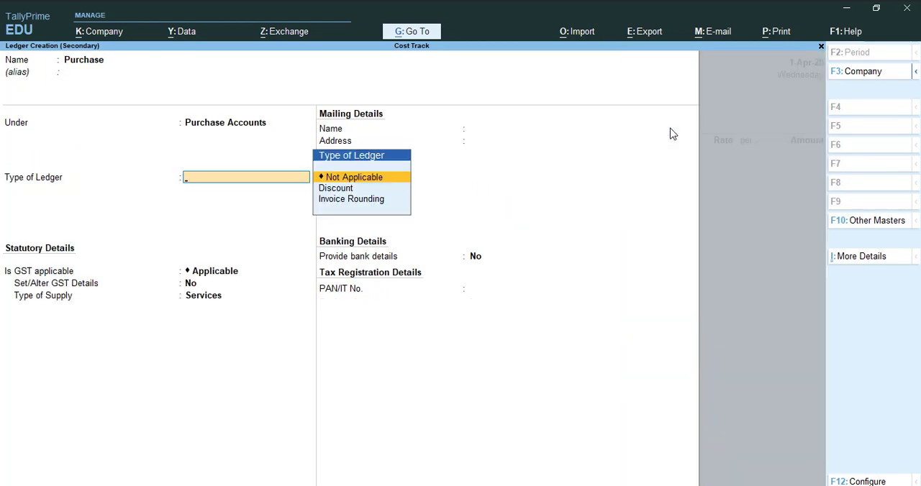
{"action": "key", "text": "Return"}
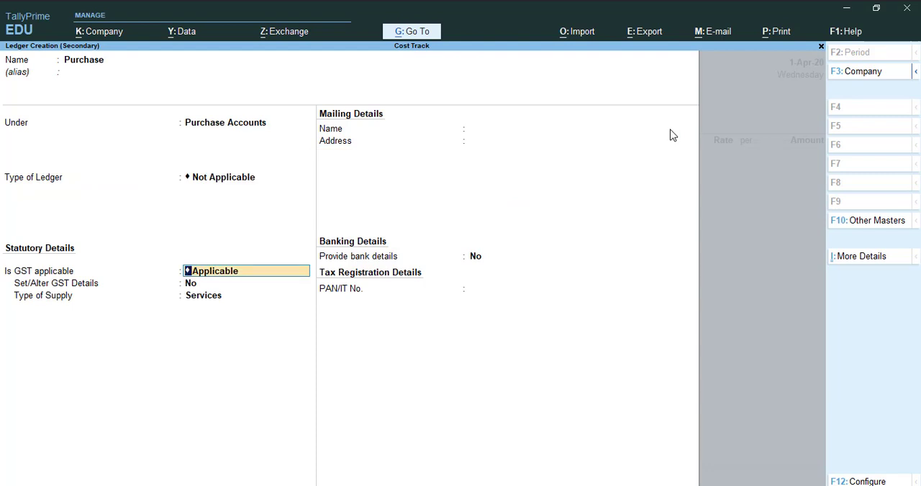
- Set Apply Cost Tracking of Stock Items for Ledgers to Yes in the ledger configuration and accept it
{"action": "key", "text": "F12"}
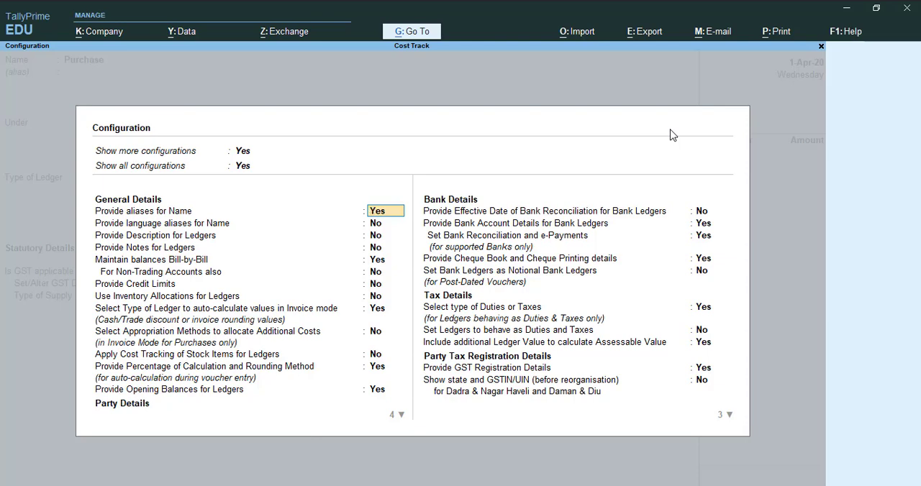
{"action": "key", "text": "Return"}
{"action": "key", "text": "Return"}
{"action": "key", "text": "Return"}
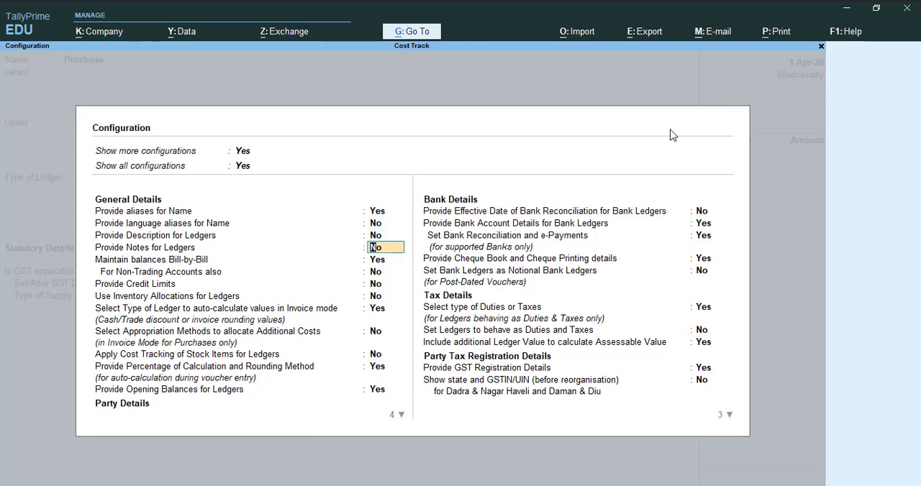
{"action": "key", "text": "Return"}
{"action": "key", "text": "Return"}
{"action": "key", "text": "Return"}
{"action": "key", "text": "Return"}
{"action": "key", "text": "Return"}
{"action": "key", "text": "Return"}
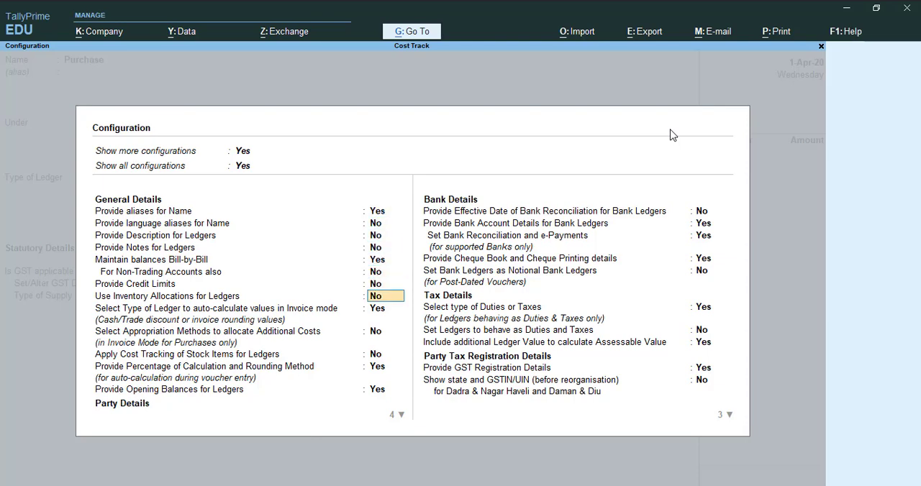
{"action": "key", "text": "Return"}
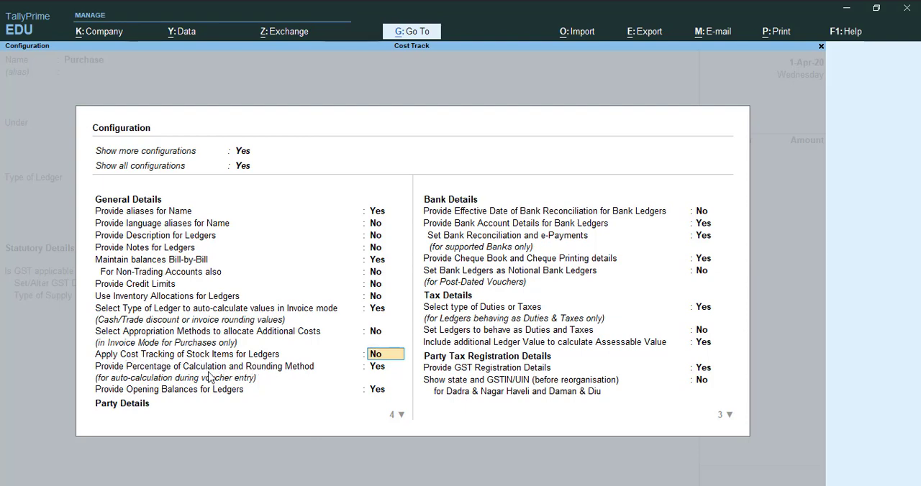
{"action": "key", "text": "ctrl"}
{"action": "mouse_move", "coordinate": [87, 365]}
{"action": "left_mouse_down"}
{"action": "mouse_move", "coordinate": [320, 376]}
{"action": "mouse_move", "coordinate": [427, 359]}
{"action": "mouse_move", "coordinate": [418, 349]}
{"action": "left_mouse_up"}
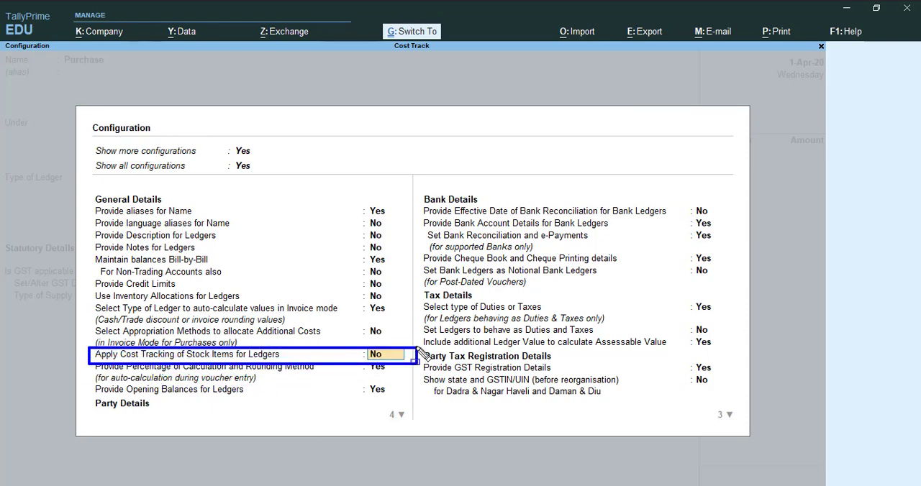
{"action": "key", "text": "Escape"}
{"action": "key", "text": "y"}
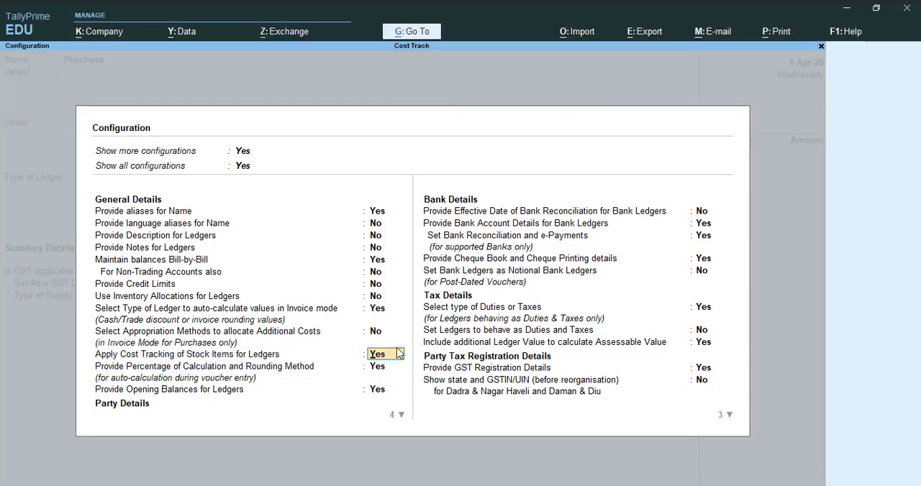
{"action": "key", "text": "ctrl+a"}
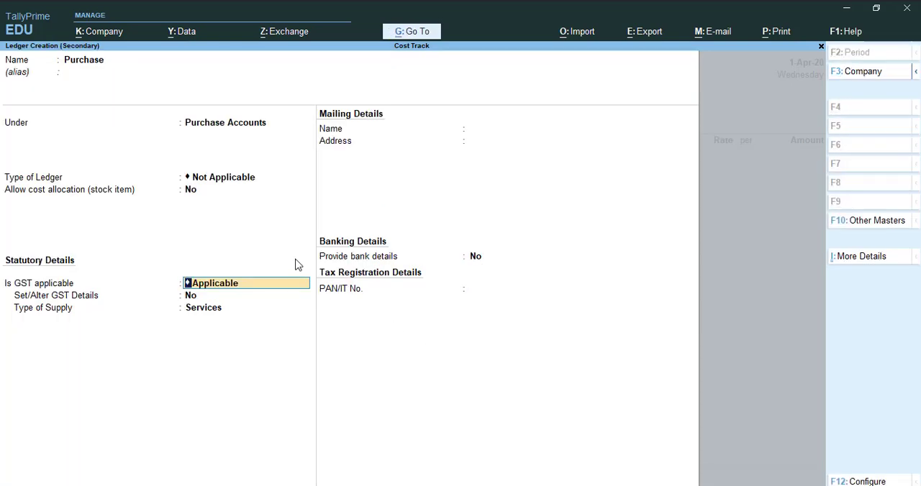
- Set Allow cost allocation (stock item) to Yes for the Purchase ledger
{"action": "key", "text": "BackSpace"}
{"action": "key", "text": "BackSpace"}
{"action": "key", "text": "Return"}
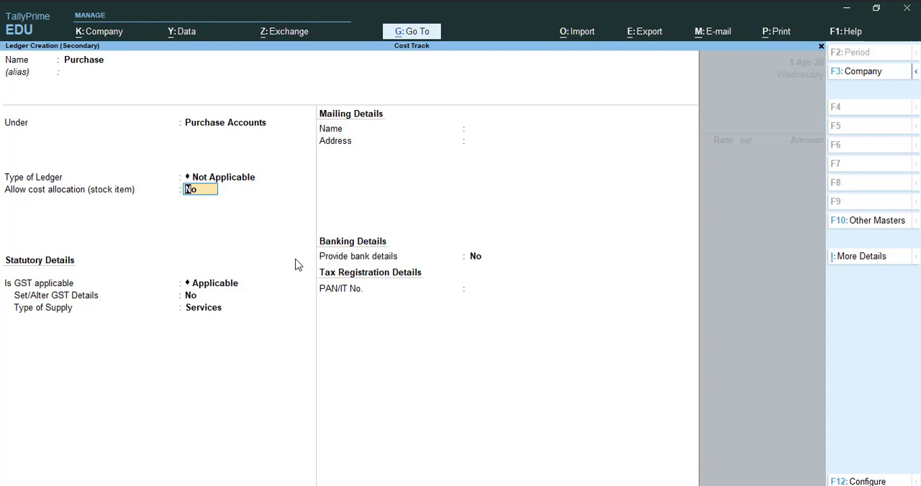
{"action": "type", "text": "yes"}
{"action": "key", "text": "Return"}
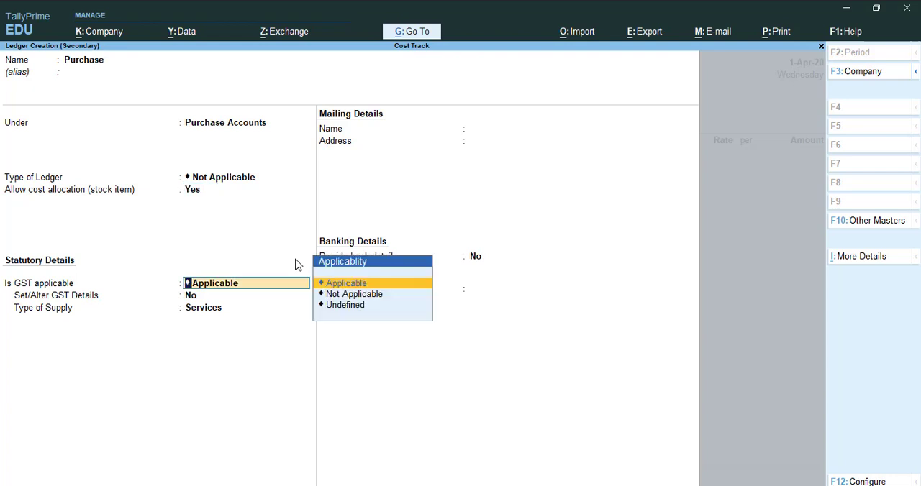
- Set GST to Not Applicable for the Purchase ledger and save the ledger
{"action": "key", "text": "Down"}
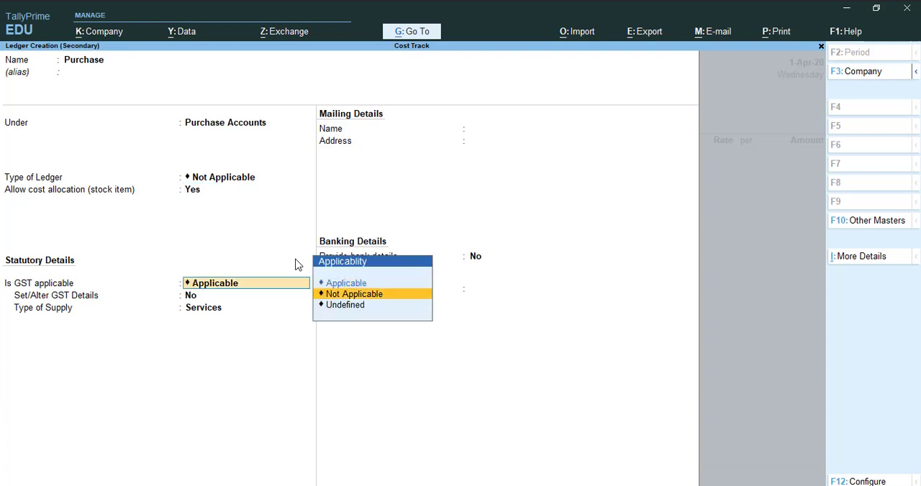
{"action": "key", "text": "Return"}
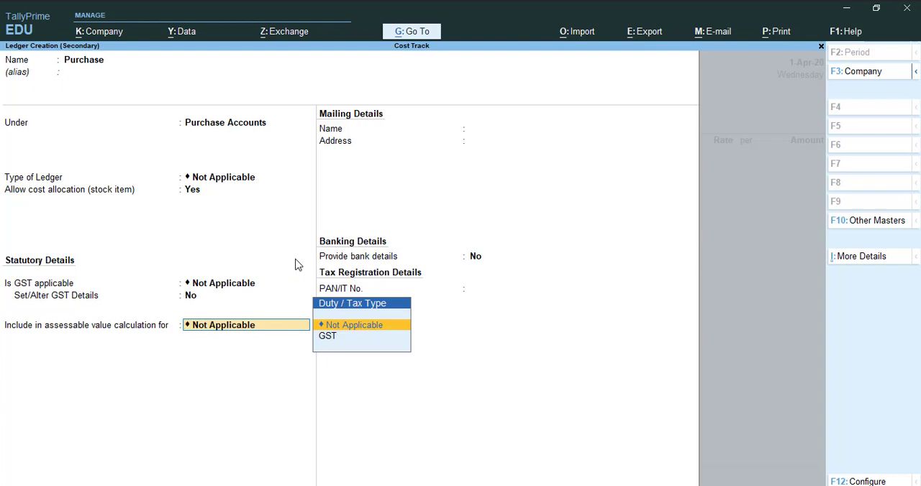
{"action": "key", "text": "ctrl"}
{"action": "key", "text": "ctrl+a"}
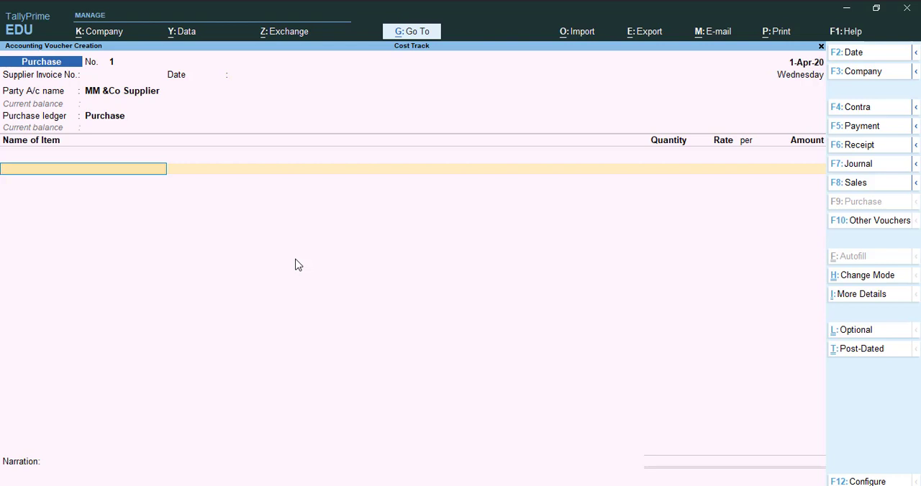
- Start a new stock item named Keyboard from the voucher's item line, under the Primary group
{"action": "key", "text": "alt+c"}
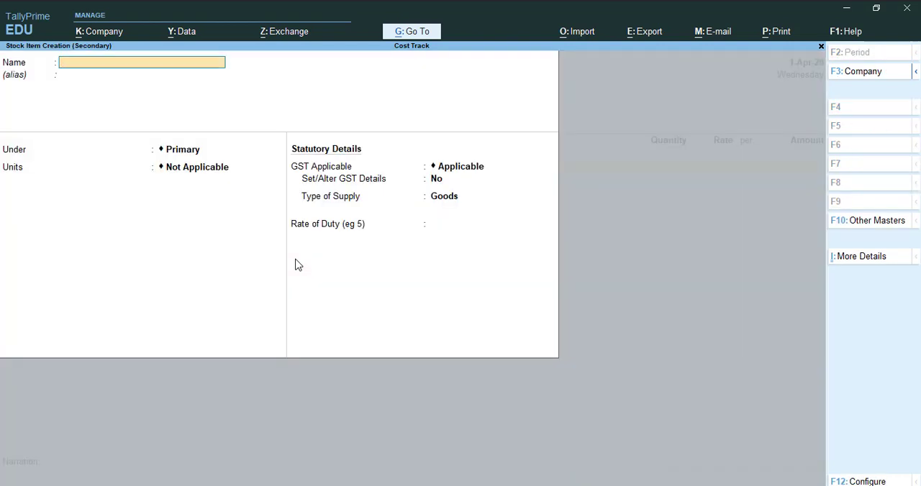
{"action": "type", "text": "Keyboard"}
{"action": "key", "text": "Return"}
{"action": "key", "text": "Return"}
{"action": "key", "text": "Return"}
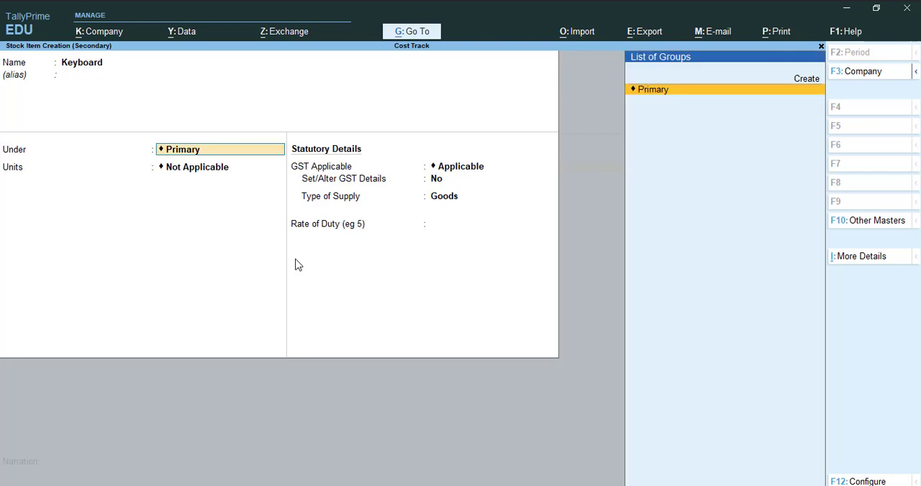
- Create a simple unit nos for Keyboard, with formal name Number, UQC NOS-NUMBERS and 0 decimal places
{"action": "key", "text": "alt+c"}
{"action": "type", "text": "nos"}
{"action": "key", "text": "Return"}
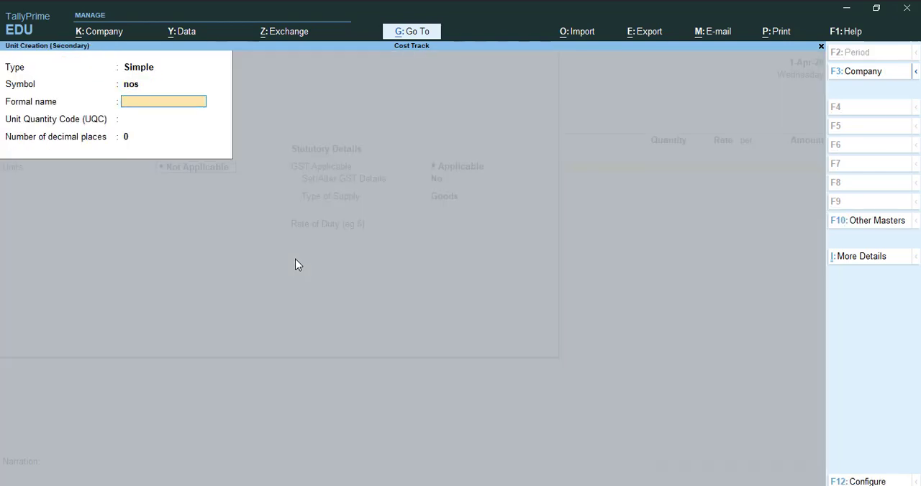
{"action": "type", "text": "Number"}
{"action": "key", "text": "Return"}
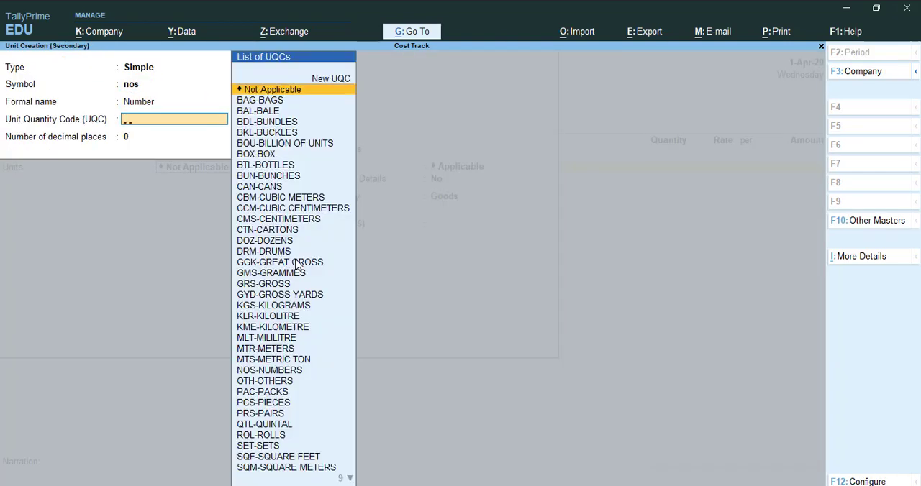
{"action": "type", "text": "numb"}
{"action": "key", "text": "Return"}
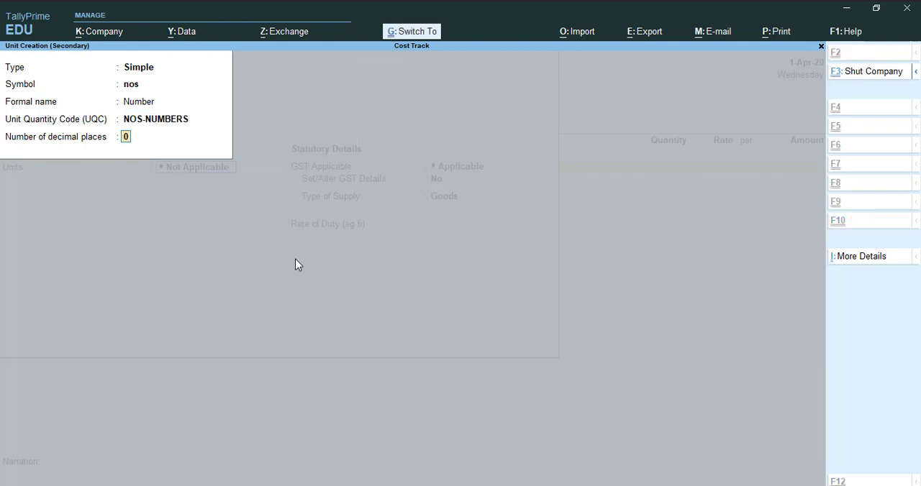
{"action": "key", "text": "Return"}
{"action": "key", "text": "Return"}
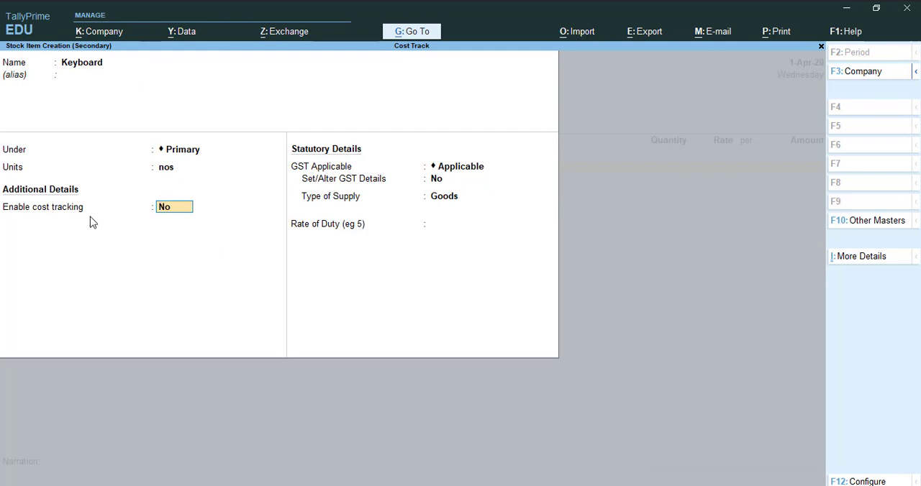
- Set Enable cost tracking to Yes for the Keyboard stock item and save the item
{"action": "type", "text": "y"}
{"action": "key", "text": "Return"}
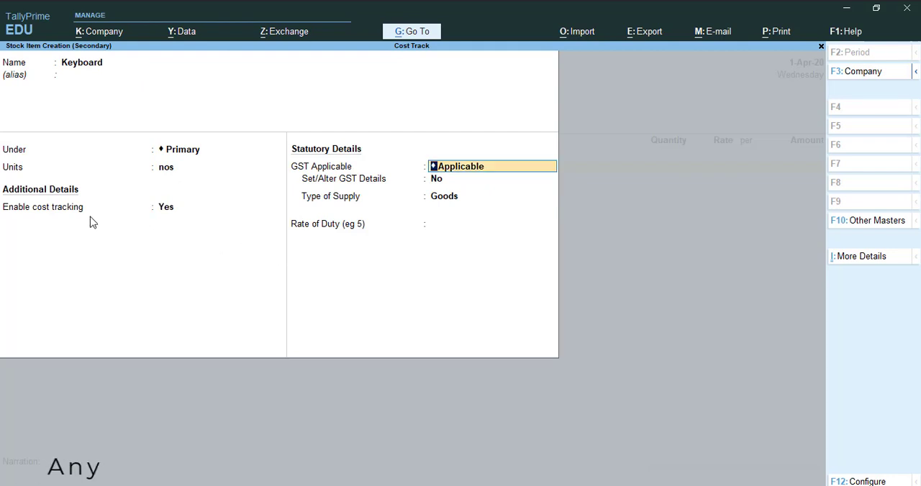
{"action": "key", "text": "ctrl+a"}
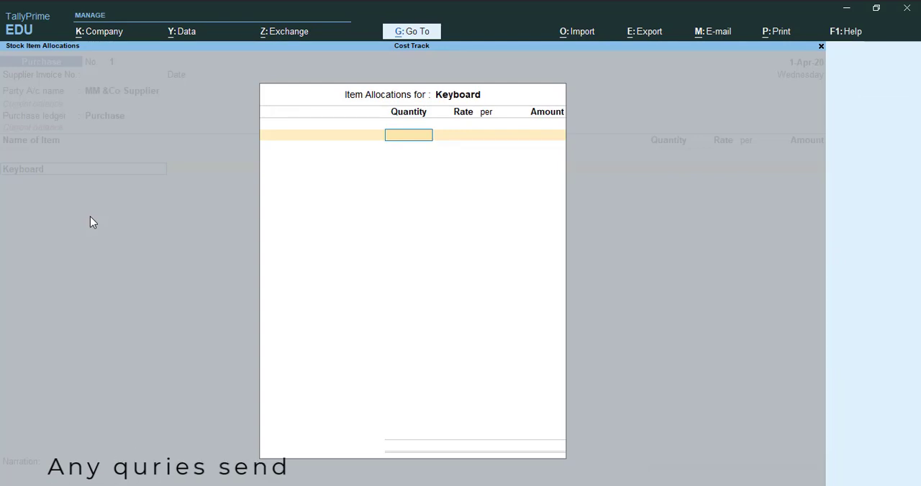
- Allocate 20 nos of Keyboard at a rate of 200 per nos in the purchase voucher
{"action": "type", "text": "20"}
{"action": "key", "text": "Return"}
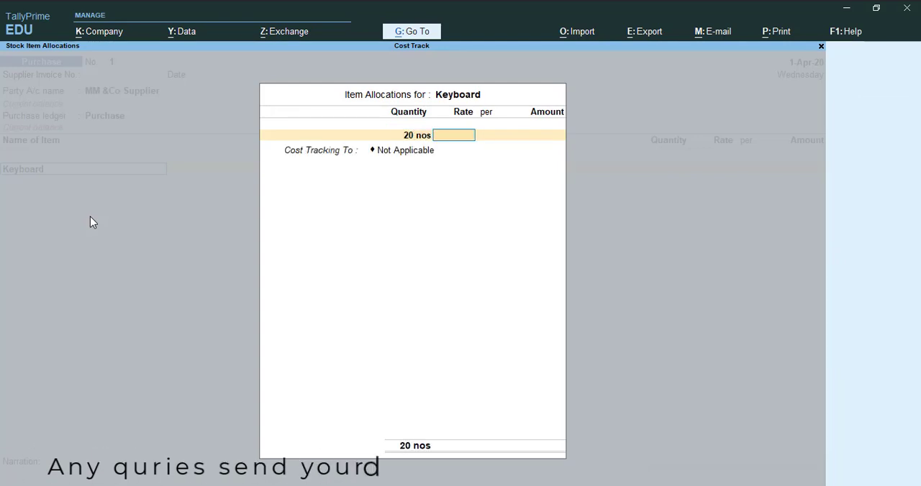
{"action": "type", "text": "200"}
{"action": "key", "text": "Return"}
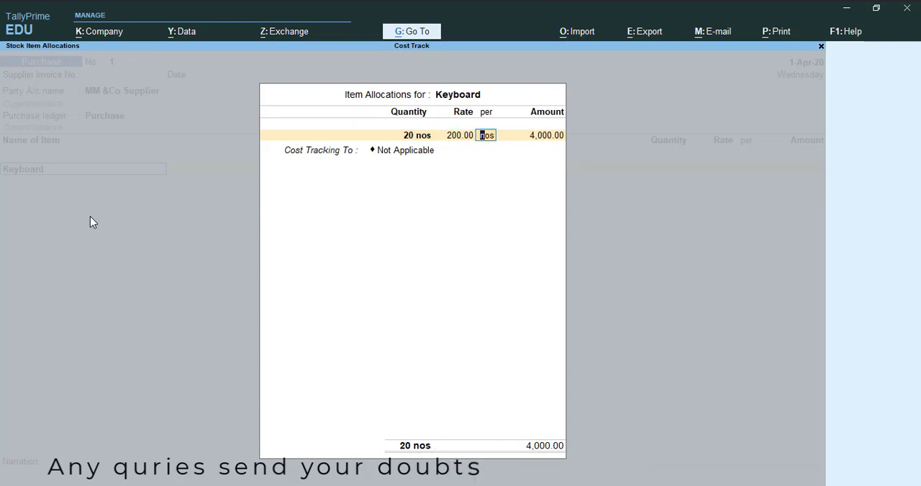
{"action": "key", "text": "Return"}
{"action": "key", "text": "Return"}
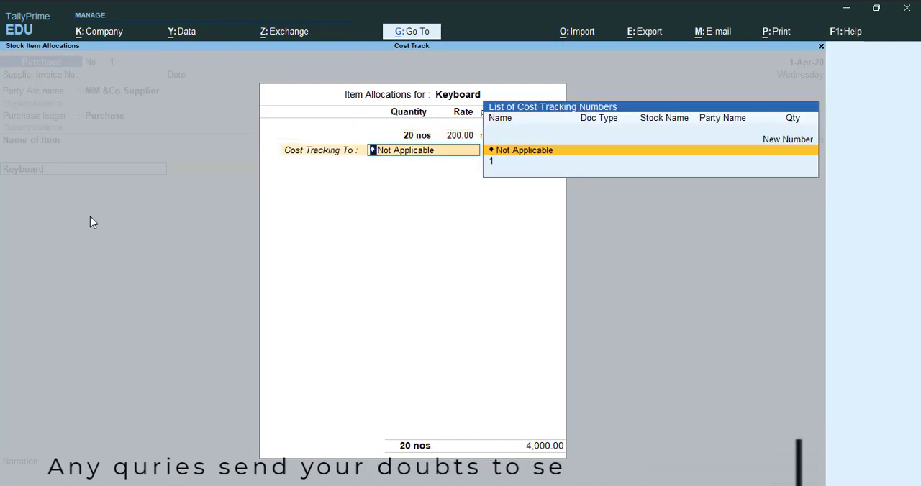
- Assign the Keyboard purchase to cost tracking number 1 and save the purchase voucher
{"action": "key", "text": "Down"}
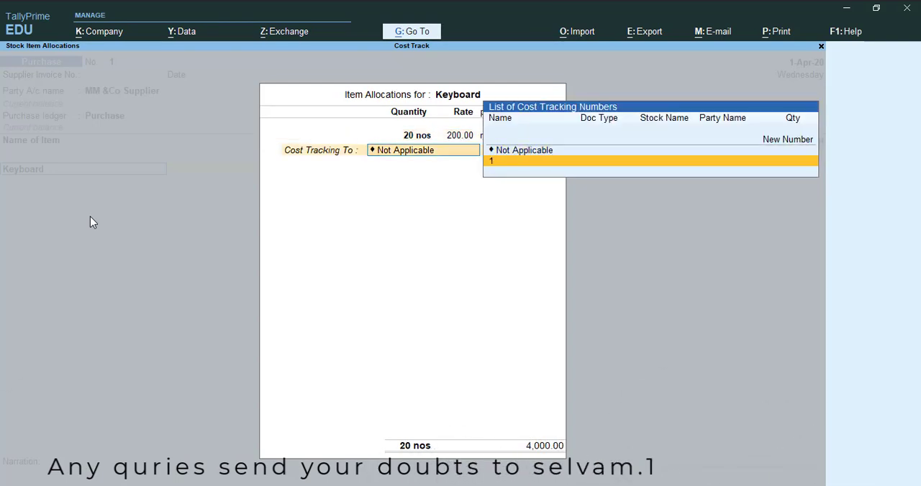
{"action": "key", "text": "Up"}
{"action": "key", "text": "Up"}
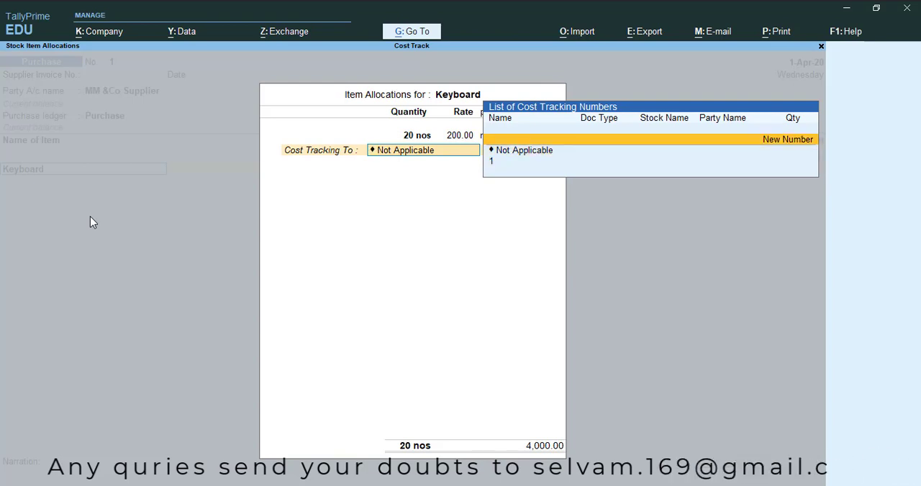
{"action": "key", "text": "Down"}
{"action": "key", "text": "Down"}
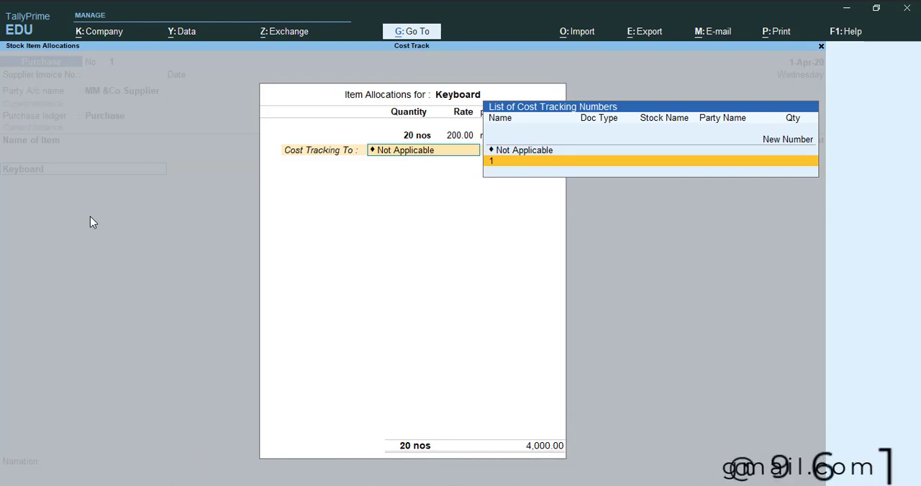
{"action": "key", "text": "Return"}
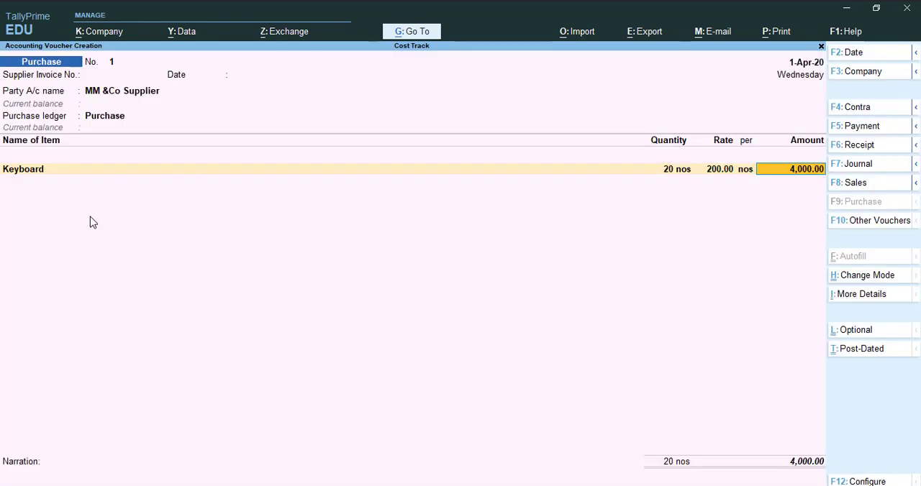
{"action": "key", "text": "ctrl"}
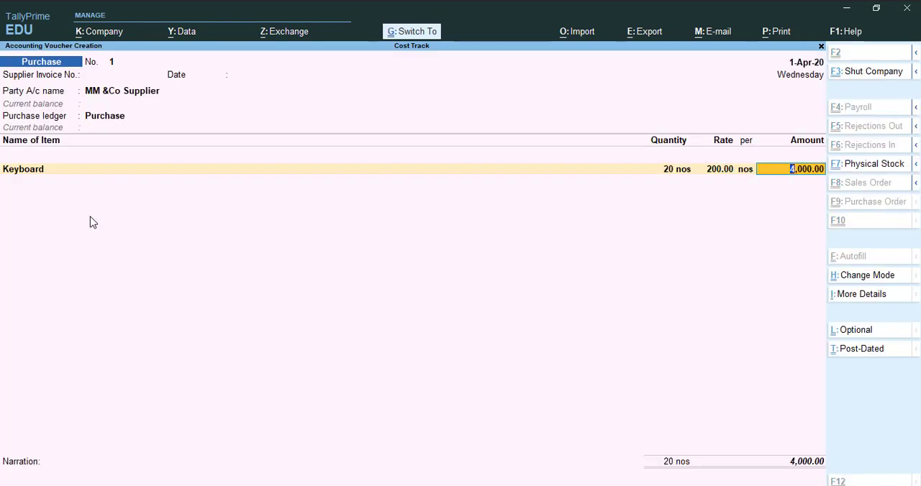
{"action": "key", "text": "ctrl+a"}
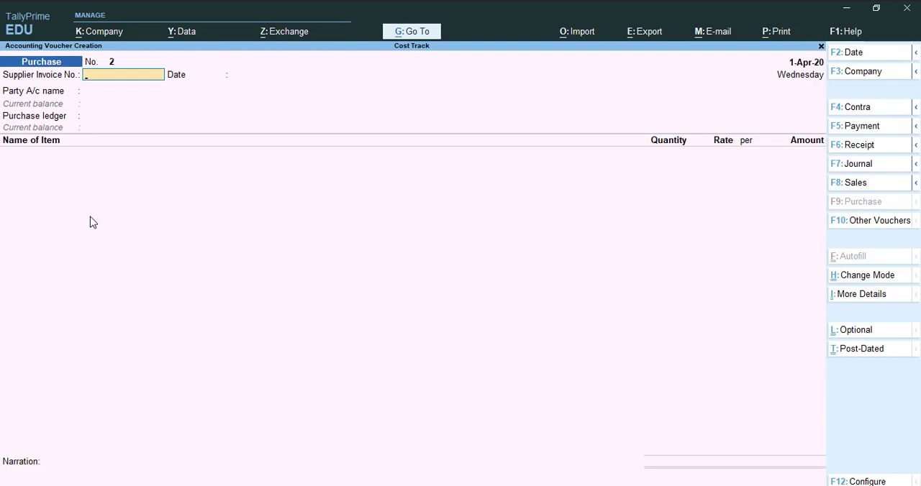
- Examine Keyboard in the Stock Summary down to its April stock vouchers and return to the Gateway of Tally
{"action": "key", "text": "Escape"}
{"action": "key", "text": "Down"}
{"action": "key", "text": "Down"}
{"action": "key", "text": "Down"}
{"action": "key", "text": "Down"}
{"action": "key", "text": "Down"}
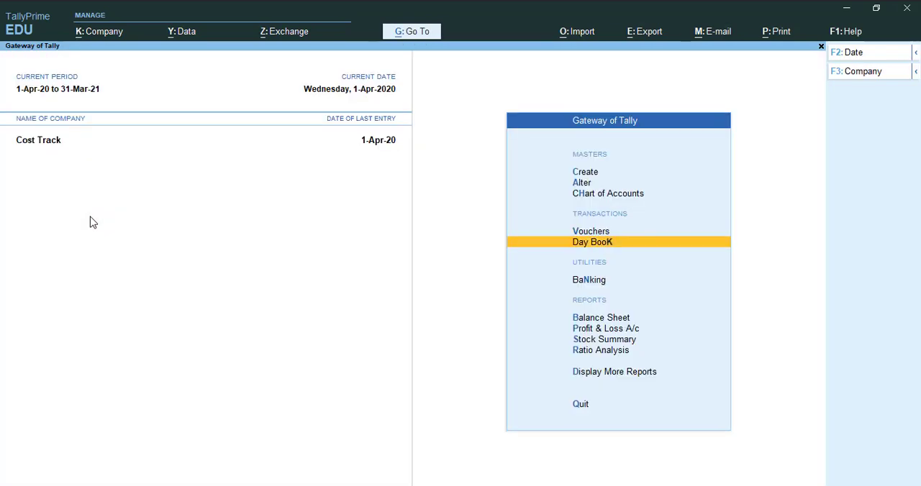
{"action": "key", "text": "Return"}
{"action": "key", "text": "Return"}
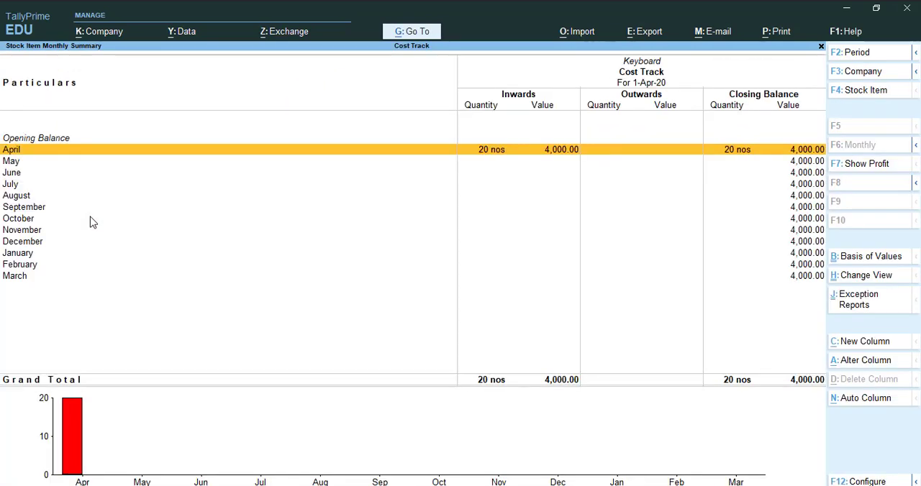
{"action": "key", "text": "Return"}
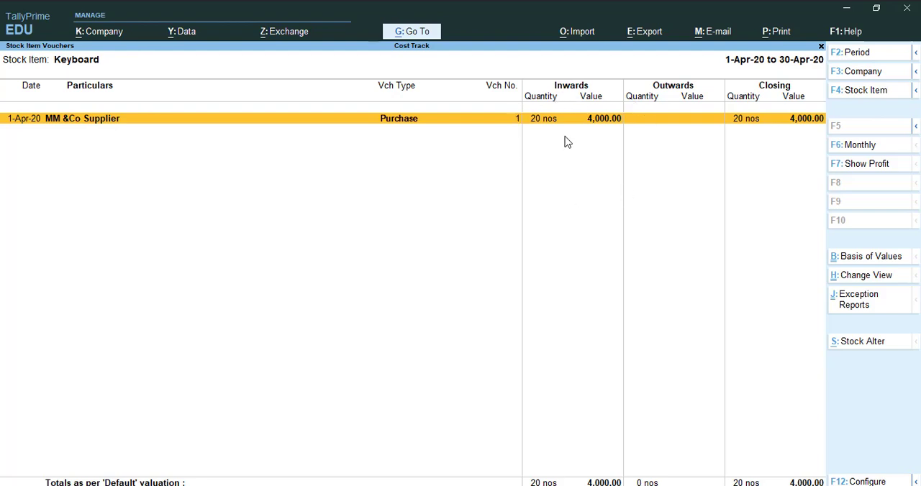
{"action": "key", "text": "Escape"}
{"action": "key", "text": "Escape"}
{"action": "key", "text": "Escape"}
{"action": "key", "text": "Escape"}
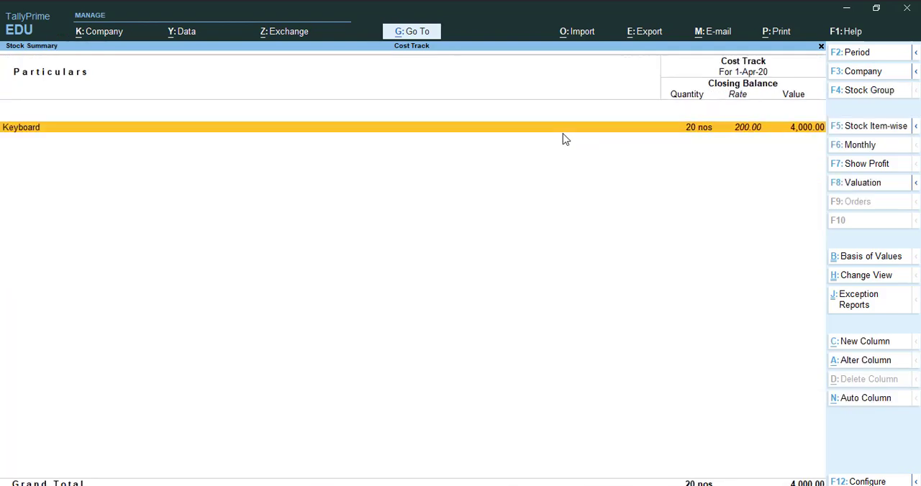
{"action": "key", "text": "Escape"}
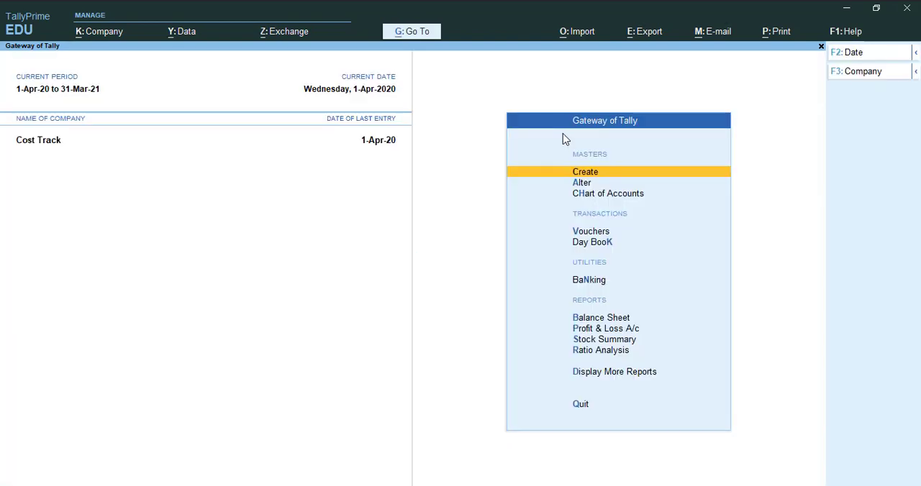
- Start a sales voucher for the Cash party, accepting the blank dispatch details and default party details
{"action": "key", "text": "v"}
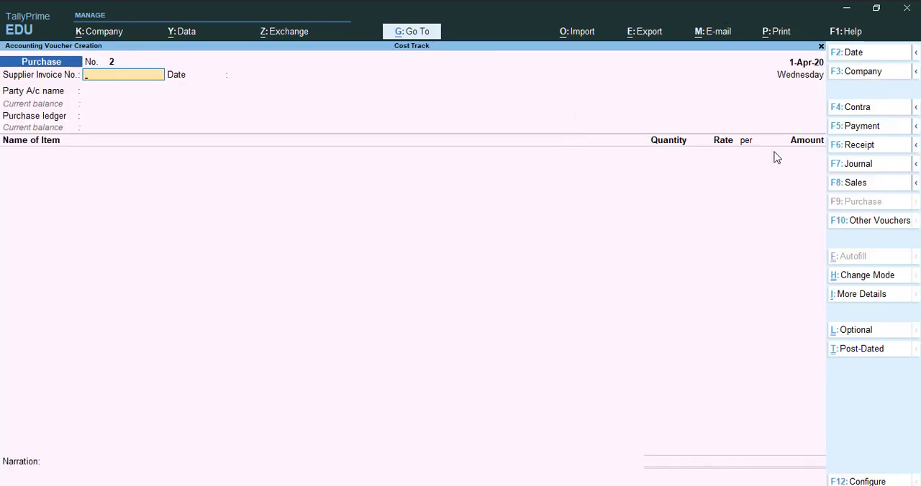
{"action": "left_click", "coordinate": [858, 183]}
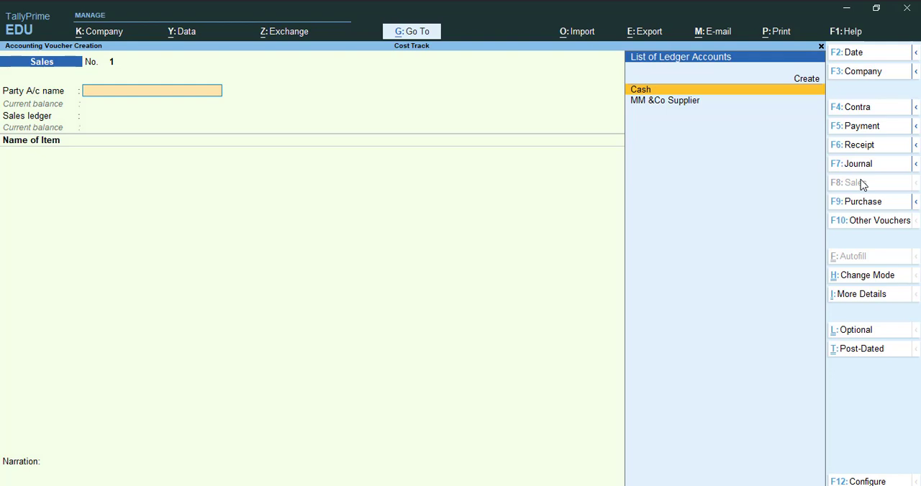
{"action": "key", "text": "Return"}
{"action": "key", "text": "Return"}
{"action": "key", "text": "Return"}
{"action": "key", "text": "Return"}
{"action": "key", "text": "Return"}
{"action": "key", "text": "Return"}
{"action": "key", "text": "Return"}
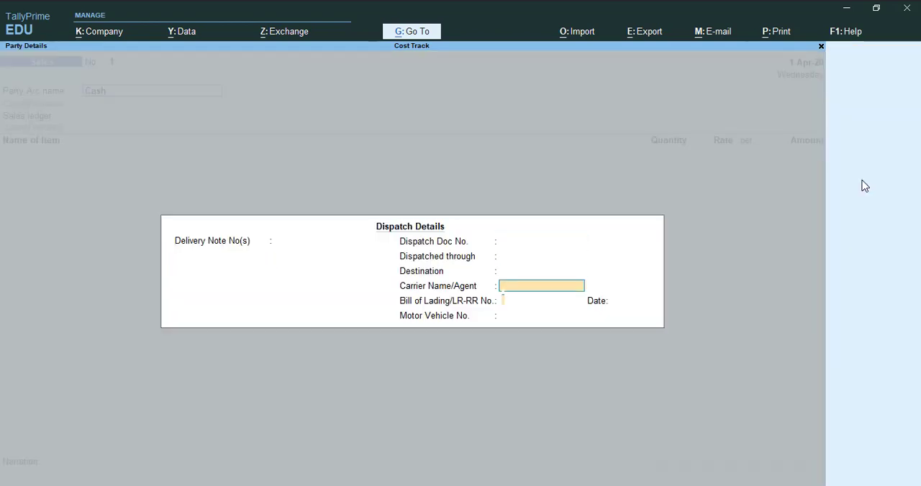
{"action": "key", "text": "Return"}
{"action": "key", "text": "Return"}
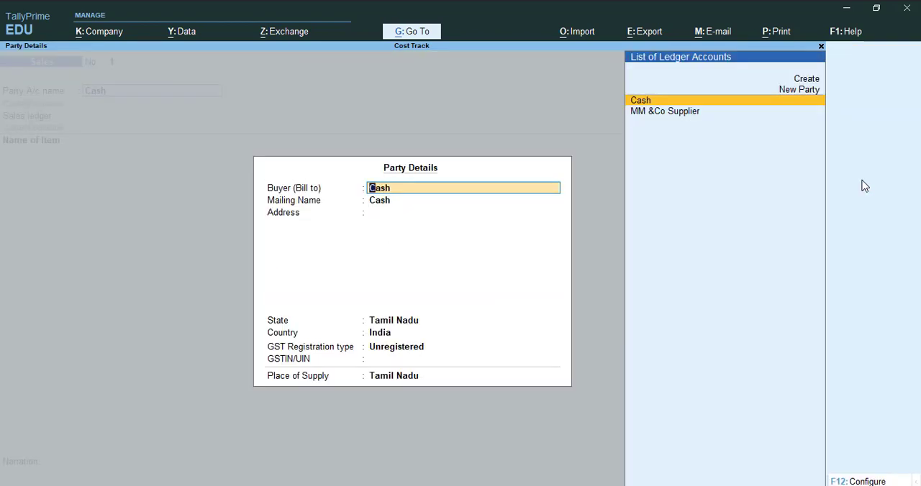
{"action": "key", "text": "ctrl+a"}
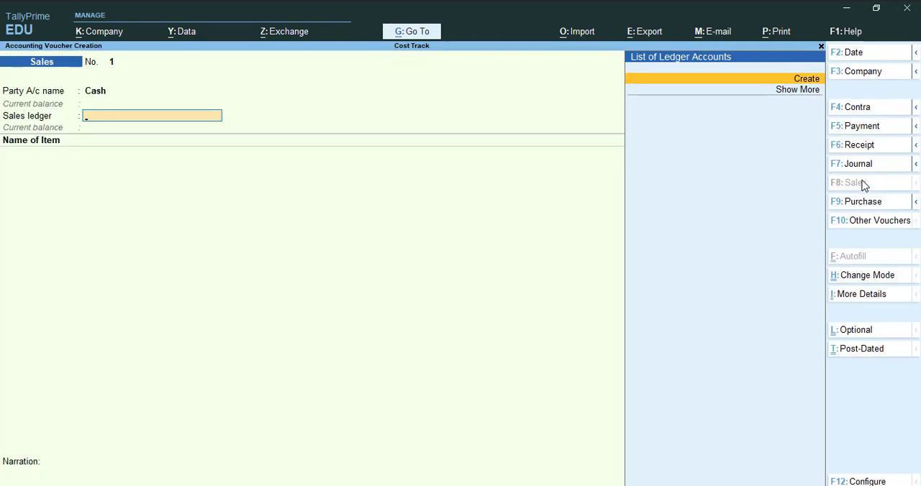
- Start a new ledger named Sales under Sales Accounts, with the type of ledger Not Applicable
{"action": "key", "text": "Return"}
{"action": "type", "text": "Sales"}
{"action": "key", "text": "Return"}
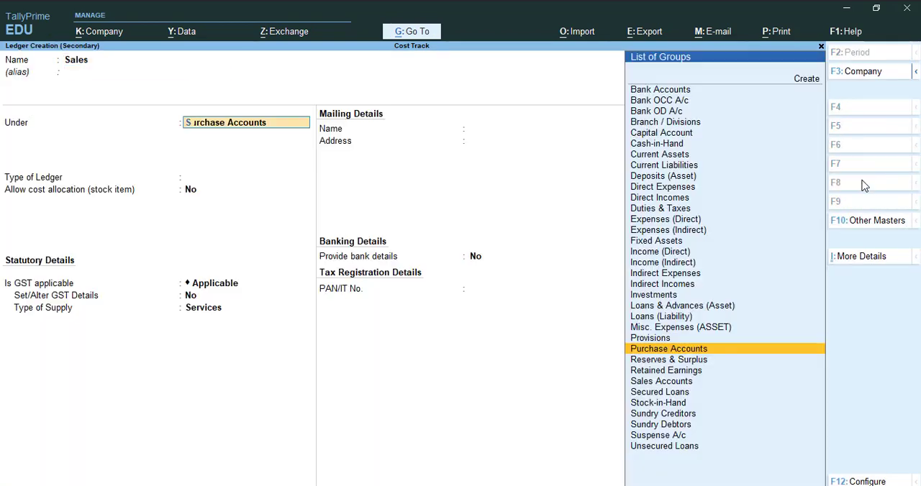
{"action": "type", "text": "Sales"}
{"action": "key", "text": "Return"}
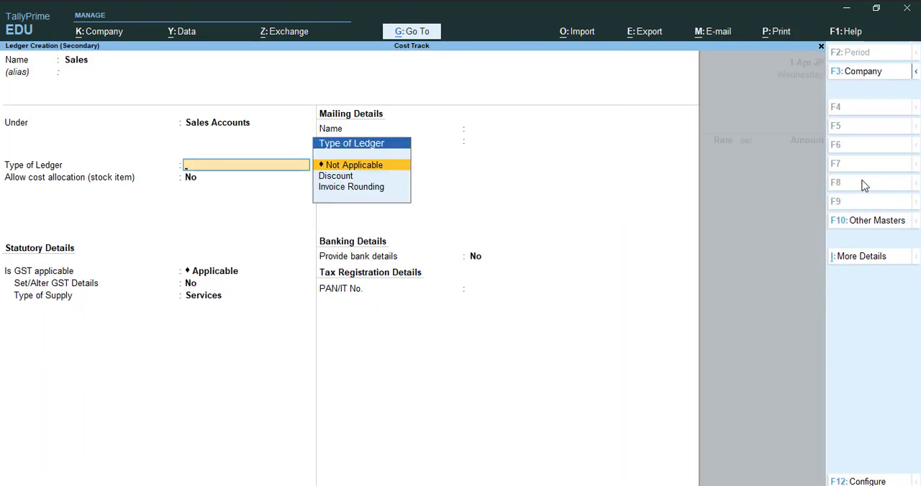
{"action": "key", "text": "Return"}
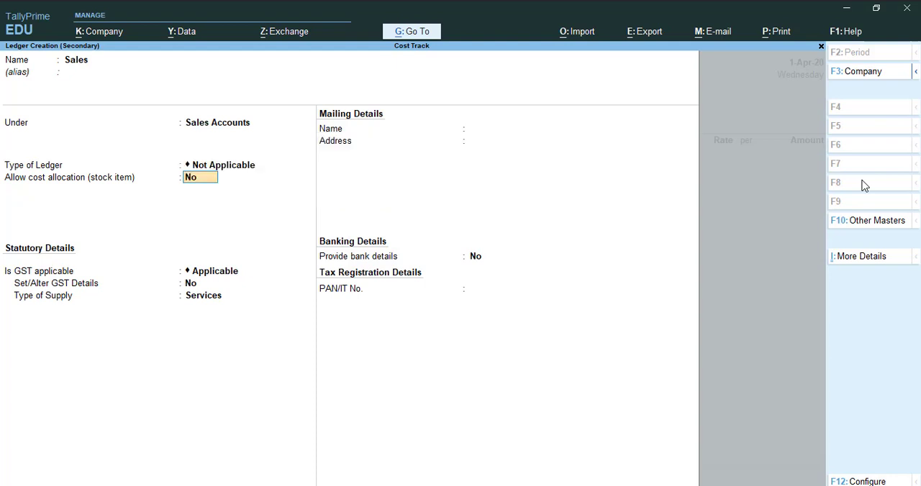
- Set cost allocation for stock items to Yes and GST to Not Applicable for the Sales ledger, and save it
{"action": "type", "text": "yes"}
{"action": "key", "text": "Return"}
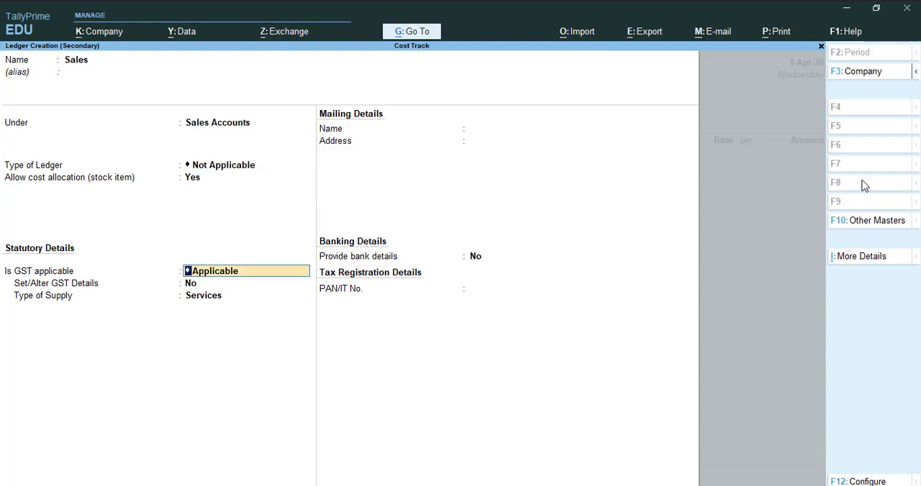
{"action": "type", "text": "U"}
{"action": "key", "text": "Return"}
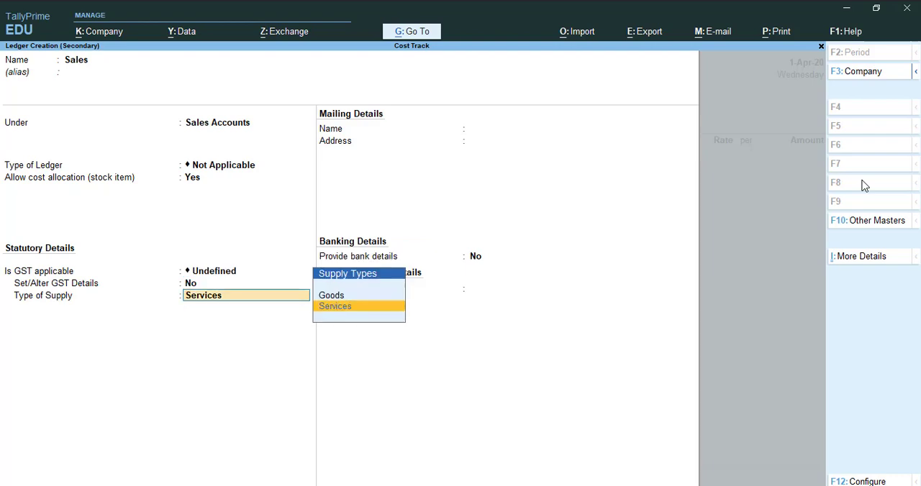
{"action": "key", "text": "BackSpace"}
{"action": "key", "text": "Up"}
{"action": "key", "text": "Return"}
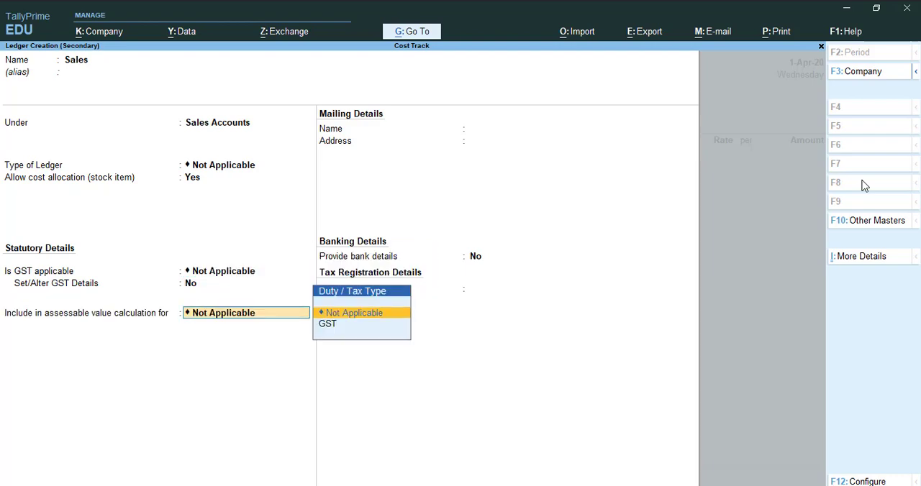
{"action": "key", "text": "ctrl+a"}
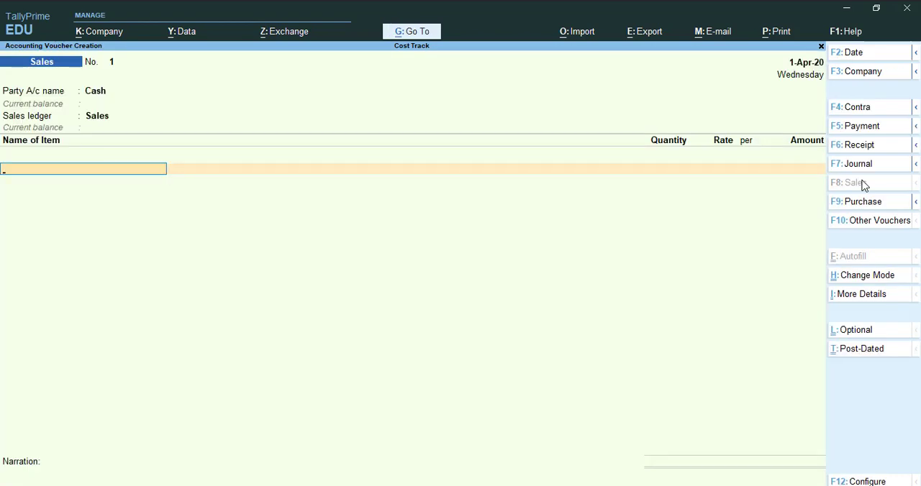
- Add Keyboard to the sales voucher with 10 nos at a rate of 250 per nos
{"action": "type", "text": "ke"}
{"action": "key", "text": "Return"}
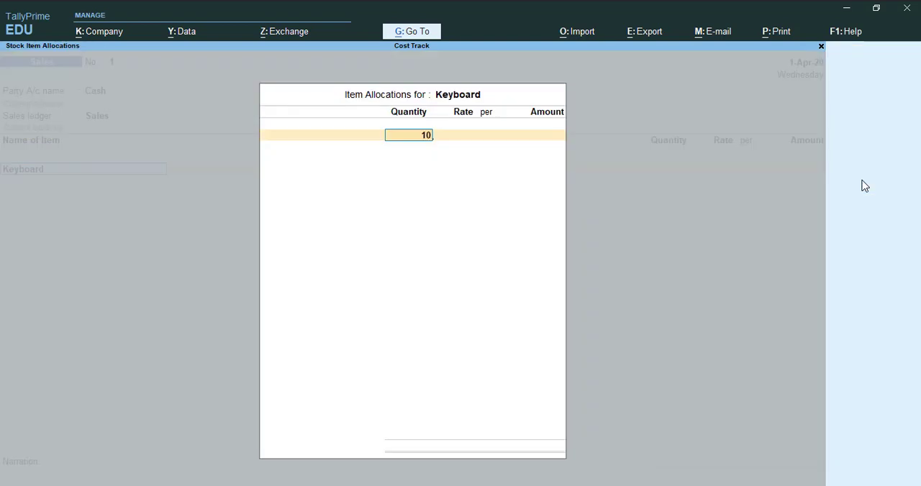
{"action": "type", "text": "10"}
{"action": "key", "text": "Return"}
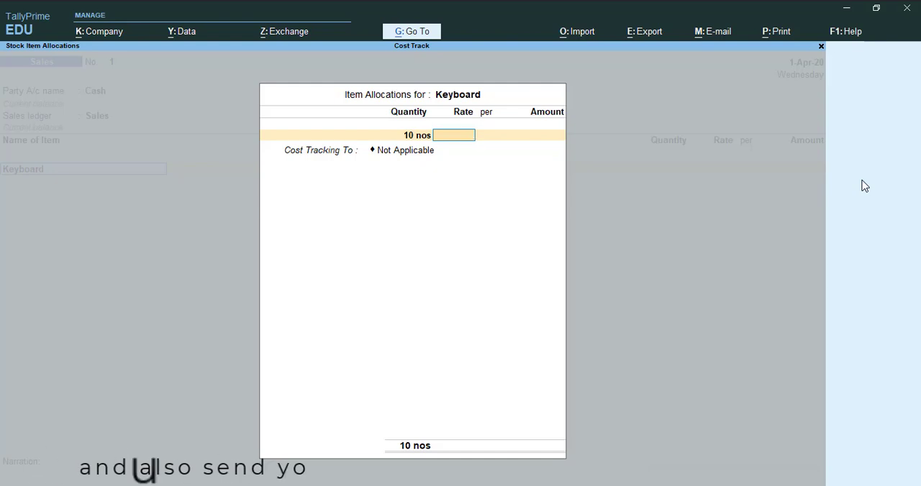
{"action": "type", "text": "250"}
{"action": "key", "text": "Return"}
- Set the Keyboard line's cost tracking to number 1, the 20 nos purchase from MM &Co Supplier
{"action": "key", "text": "Return"}
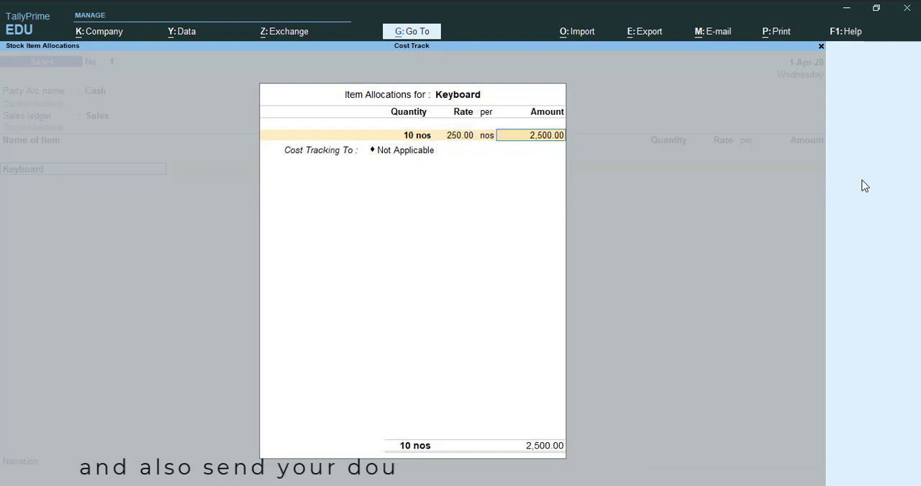
{"action": "key", "text": "Return"}
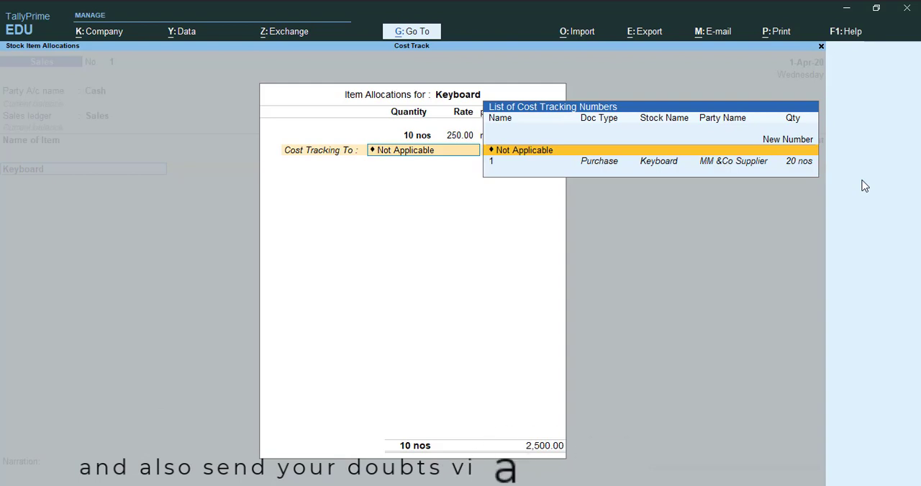
{"action": "key", "text": "Down"}
{"action": "key", "text": "Up"}
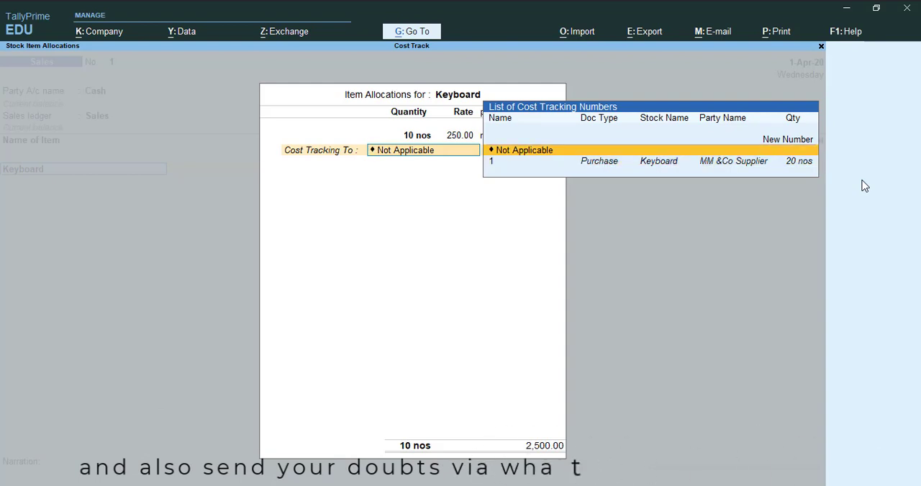
{"action": "key", "text": "Down"}
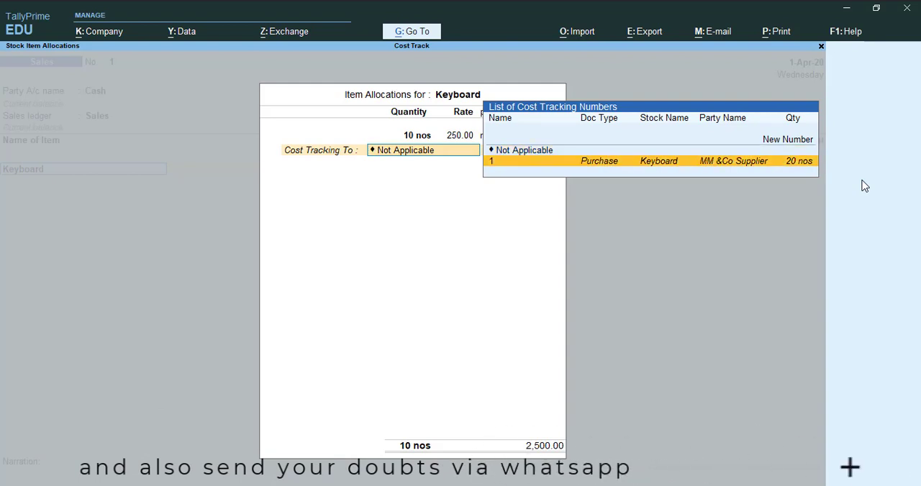
{"action": "key", "text": "Up"}
{"action": "key", "text": "Down"}
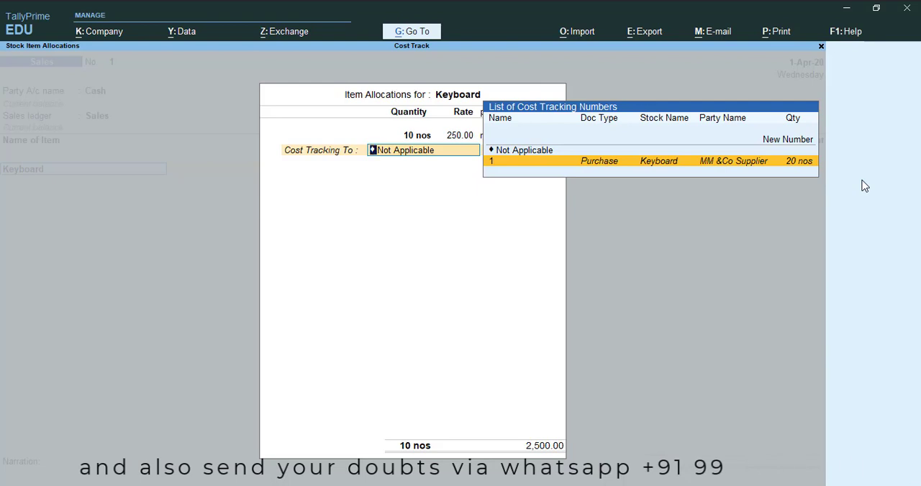
{"action": "key", "text": "Up"}
{"action": "key", "text": "Down"}
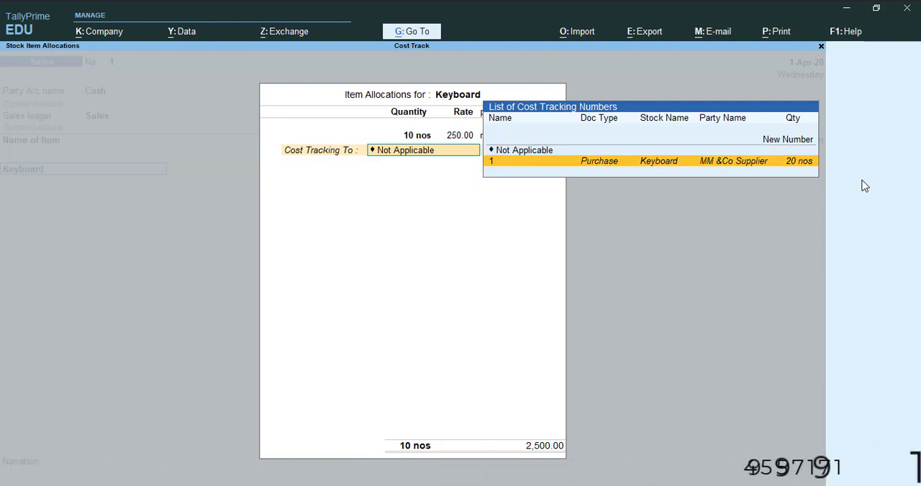
{"action": "key", "text": "Return"}
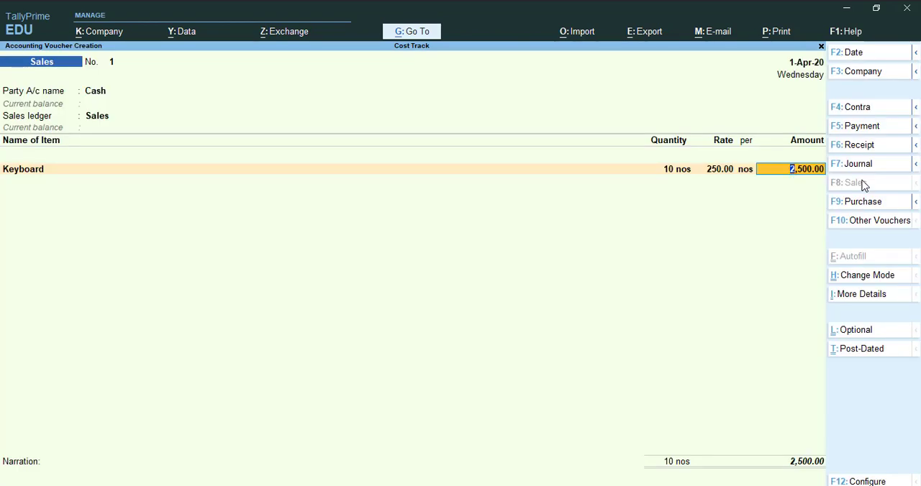
- Save the Cash sales voucher and leave voucher creation
{"action": "key", "text": "ctrl+a"}
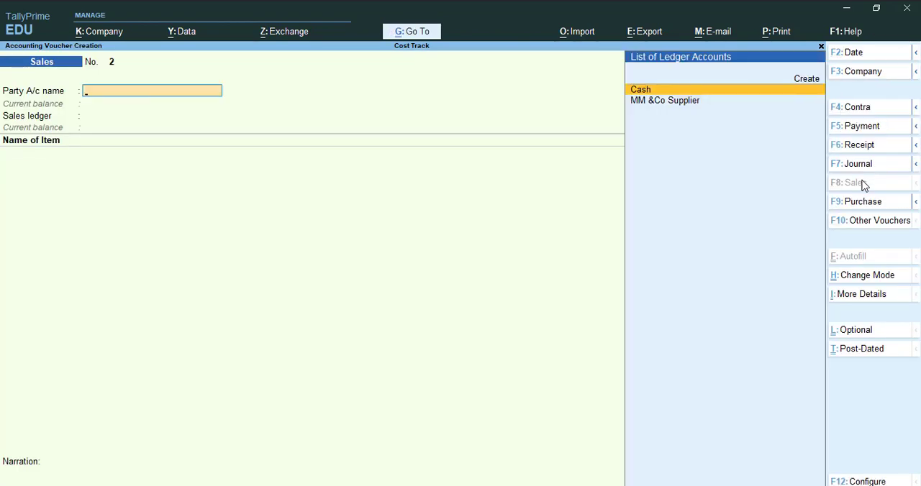
{"action": "key", "text": "Escape"}
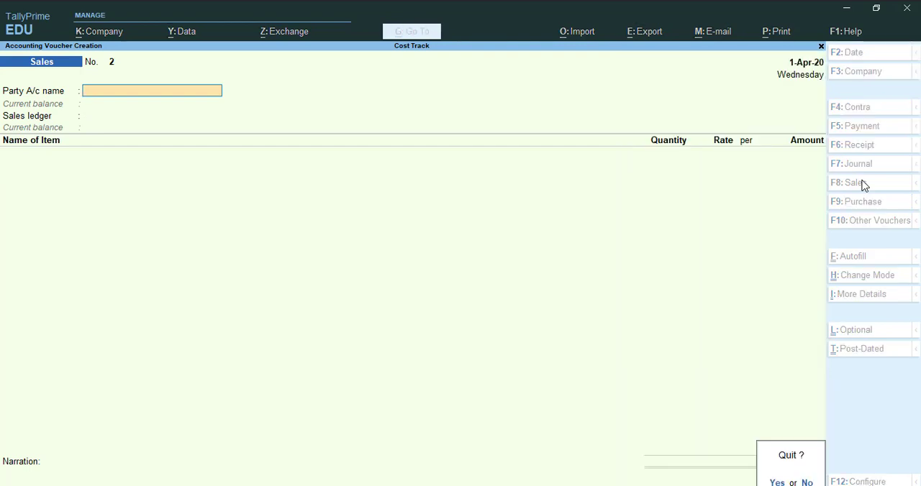
{"action": "key", "text": "y"}
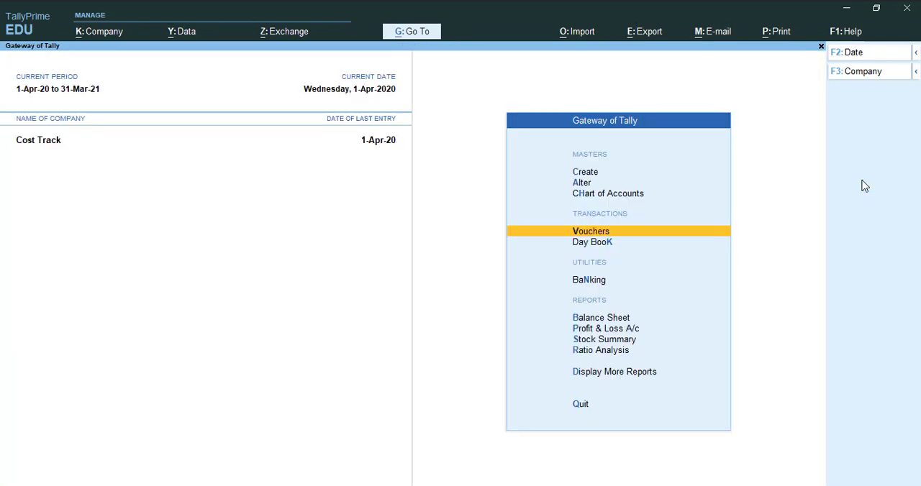
- Open the Item Cost Analysis choices among the statements of inventory
{"action": "key", "text": "Down"}
{"action": "key", "text": "Down"}
{"action": "key", "text": "Down"}
{"action": "key", "text": "Down"}
{"action": "key", "text": "Down"}
{"action": "key", "text": "Down"}
{"action": "key", "text": "Down"}
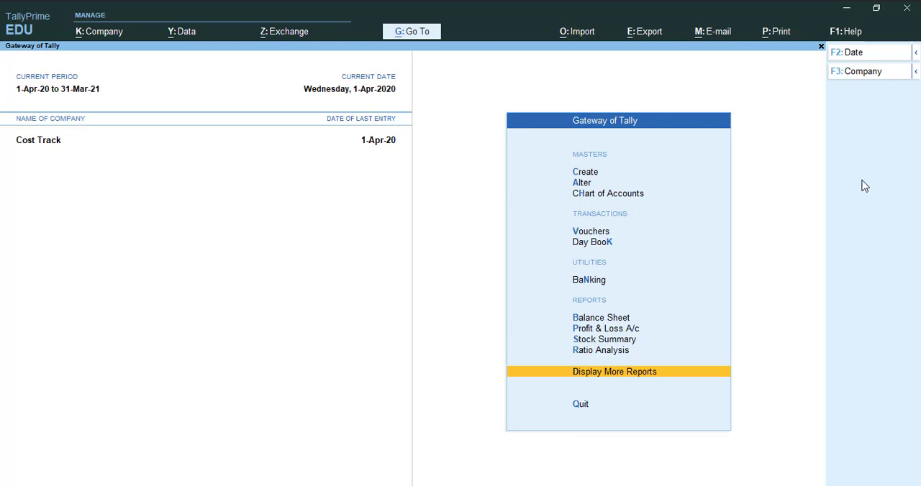
{"action": "key", "text": "Return"}
{"action": "key", "text": "Down"}
{"action": "key", "text": "Down"}
{"action": "key", "text": "Down"}
{"action": "key", "text": "Down"}
{"action": "key", "text": "Down"}
{"action": "key", "text": "Down"}
{"action": "key", "text": "Down"}
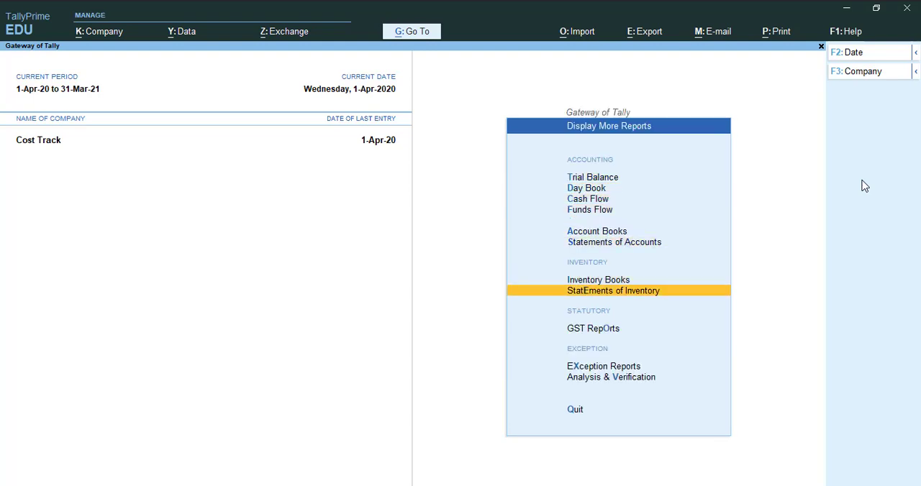
{"action": "key", "text": "Return"}
{"action": "key", "text": "Down"}
{"action": "key", "text": "Down"}
{"action": "key", "text": "Down"}
{"action": "key", "text": "Down"}
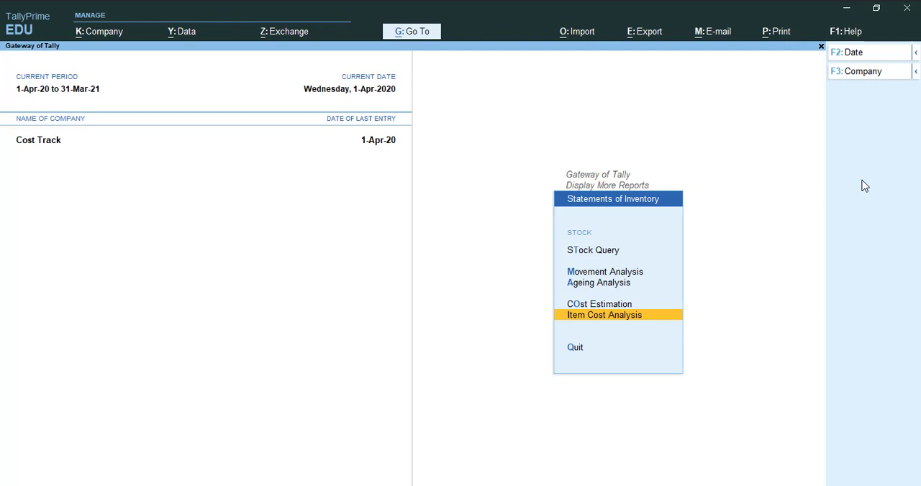
{"action": "key", "text": "Return"}
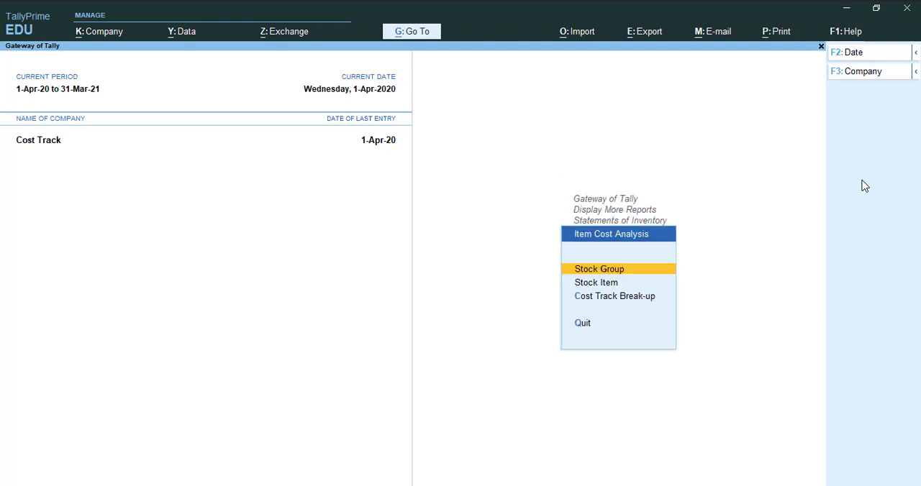
- Display the stock item cost analysis for Keyboard
{"action": "key", "text": "Down"}
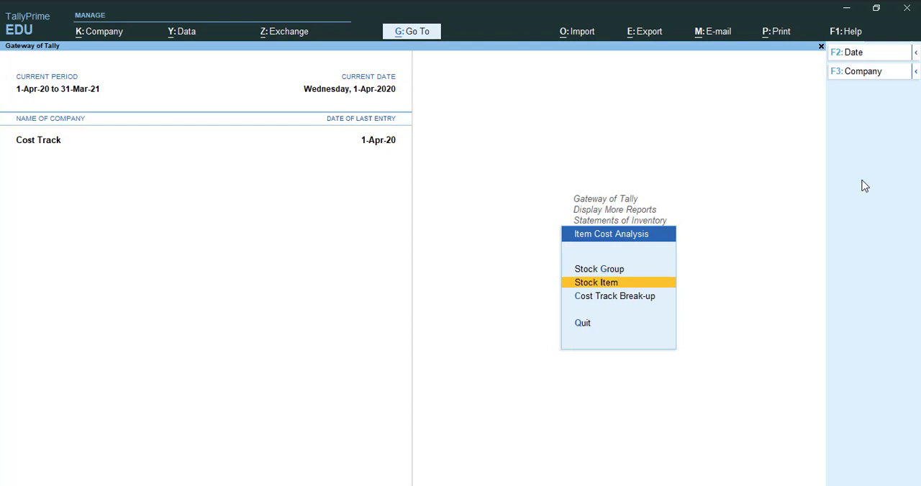
{"action": "key", "text": "Up"}
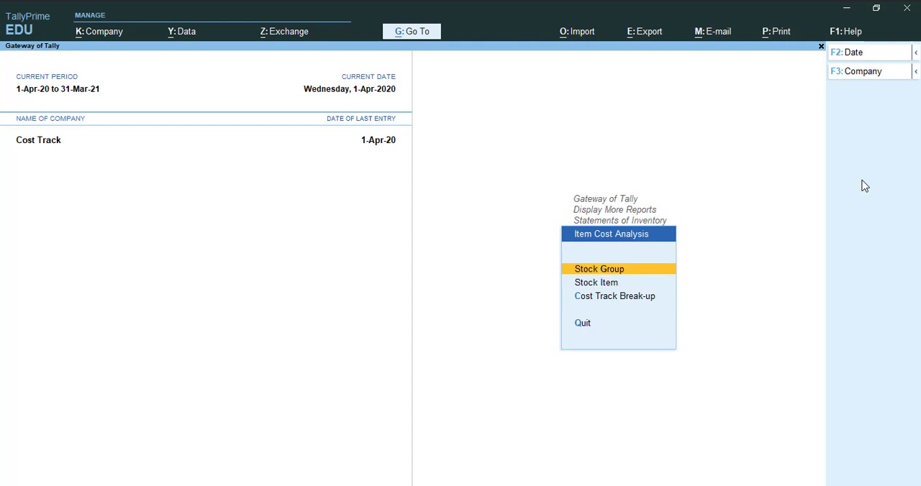
{"action": "key", "text": "Down"}
{"action": "key", "text": "Down"}
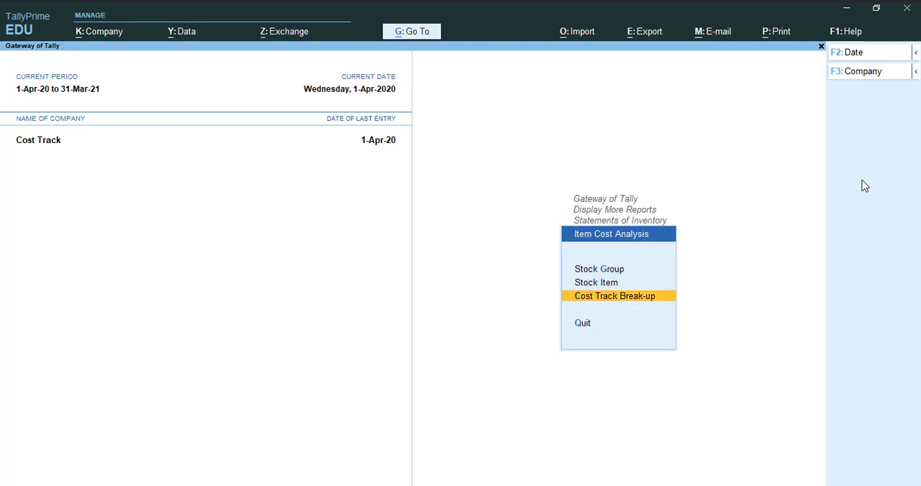
{"action": "key", "text": "Up"}
{"action": "key", "text": "Up"}
{"action": "key", "text": "Up"}
{"action": "key", "text": "Down"}
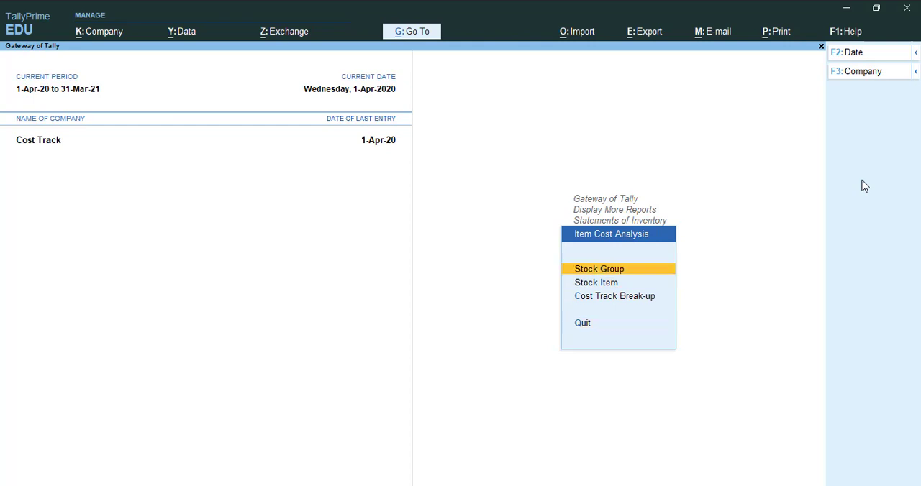
{"action": "key", "text": "Down"}
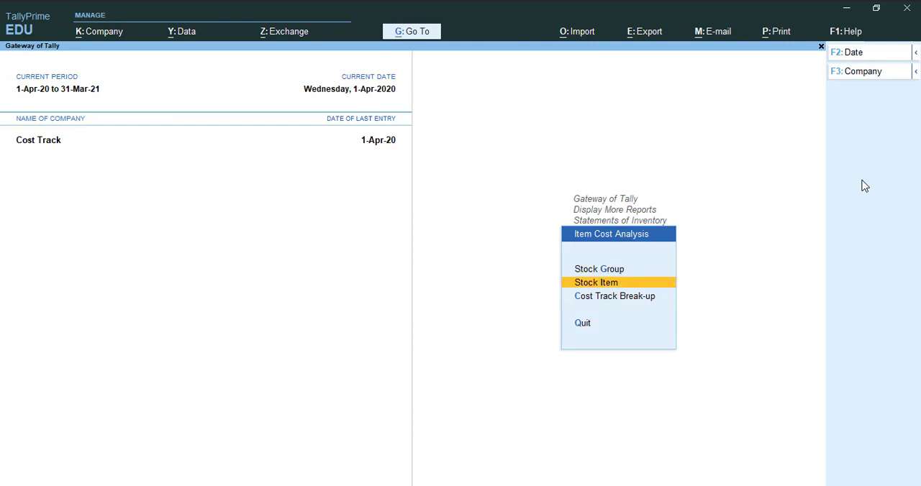
{"action": "key", "text": "Return"}
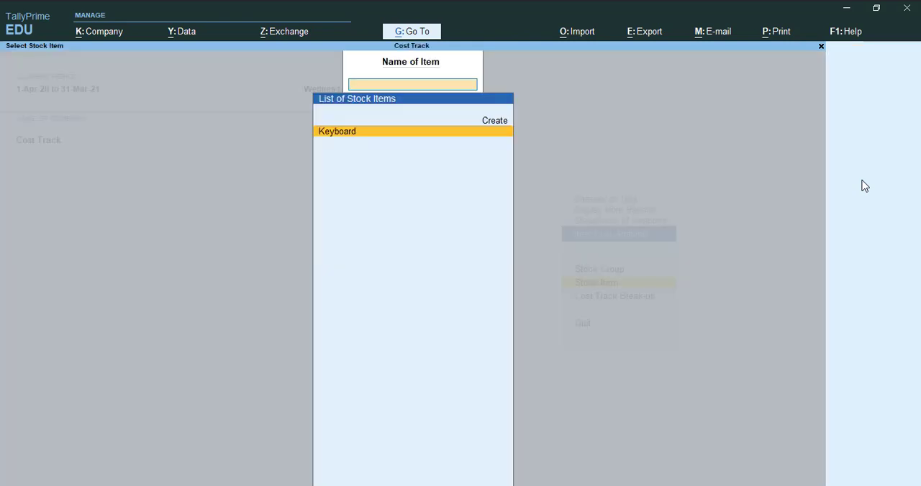
{"action": "key", "text": "Return"}
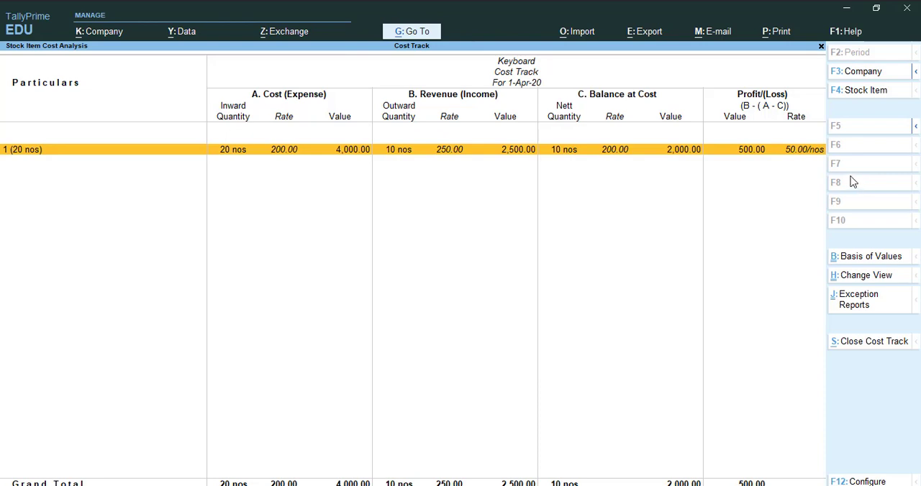
- Open the cost track breakup of Keyboard's tracking number 1 and examine its cost, revenue, balance and item movement lines
{"action": "key", "text": "Return"}
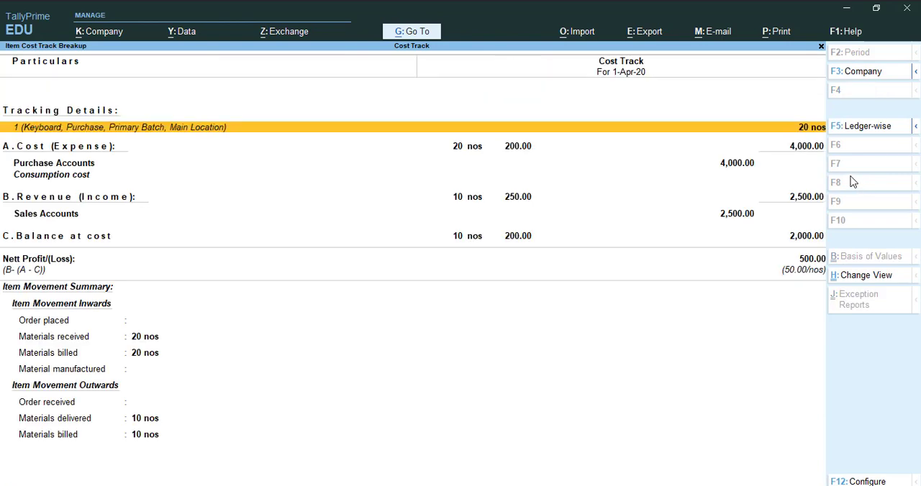
{"action": "key", "text": "Escape"}
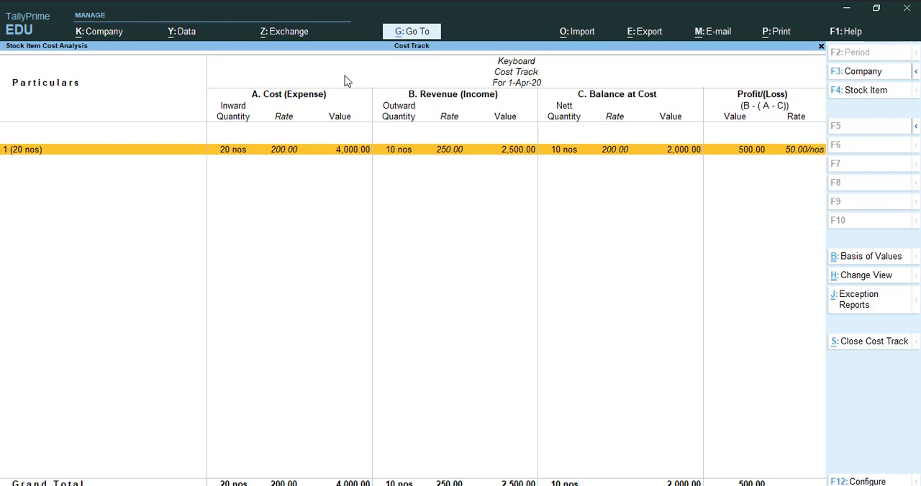
{"action": "left_click", "coordinate": [482, 159]}
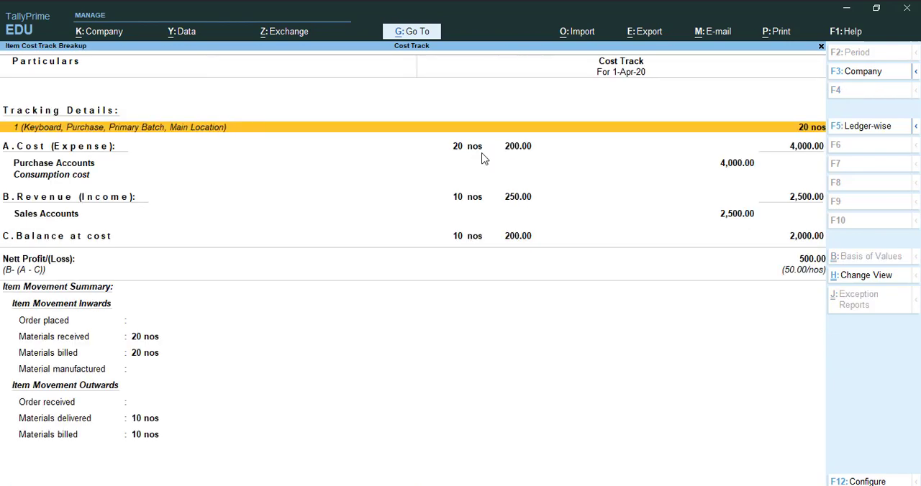
{"action": "key", "text": "Down"}
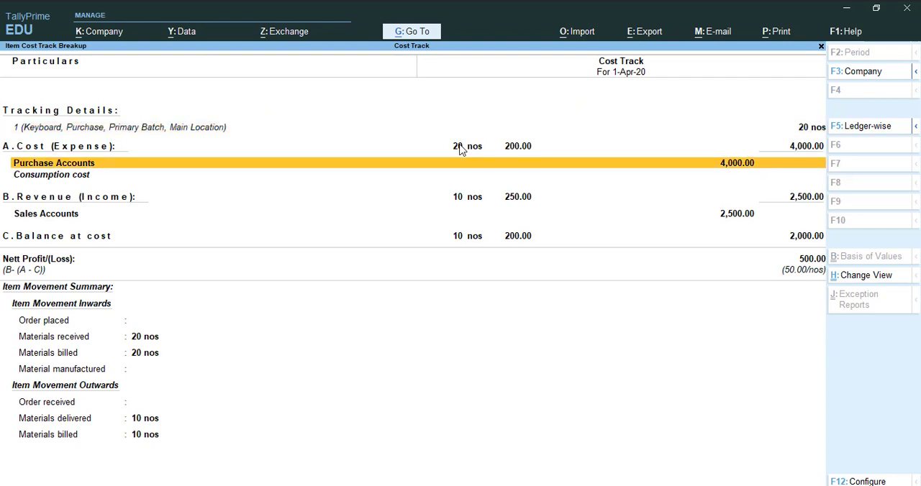
{"action": "key", "text": "Up"}
{"action": "key", "text": "Down"}
{"action": "key", "text": "Down"}
{"action": "key", "text": "Down"}
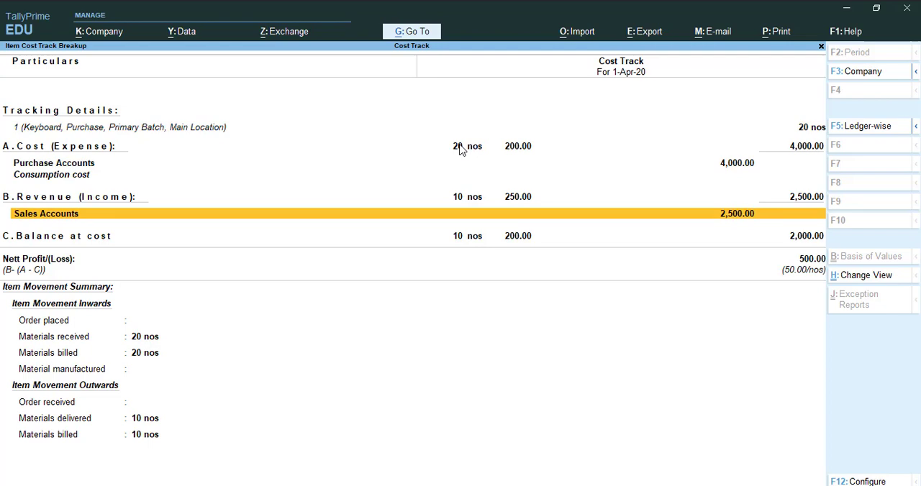
{"action": "key", "text": "Up"}
{"action": "key", "text": "Down"}
{"action": "key", "text": "Down"}
{"action": "key", "text": "Up"}
{"action": "key", "text": "Down"}
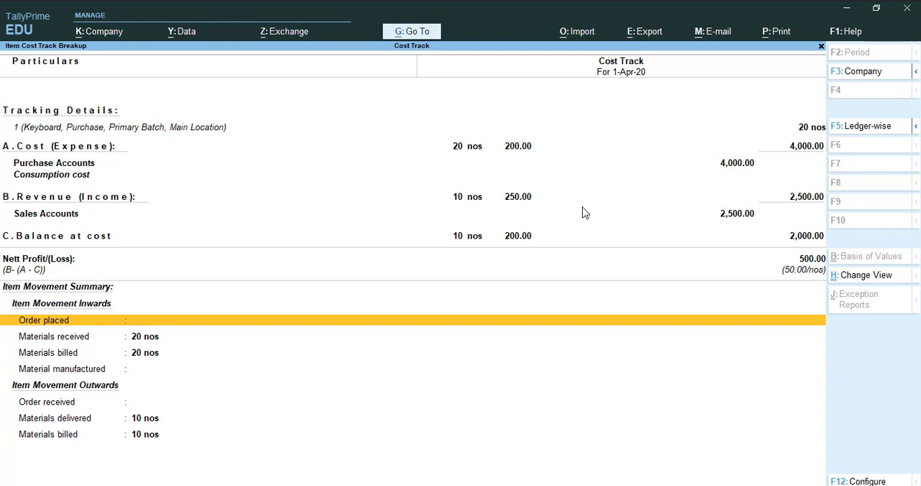
- Close the Keyboard reports and display the stock group cost analysis for the Primary group
{"action": "key", "text": "Escape"}
{"action": "key", "text": "Escape"}
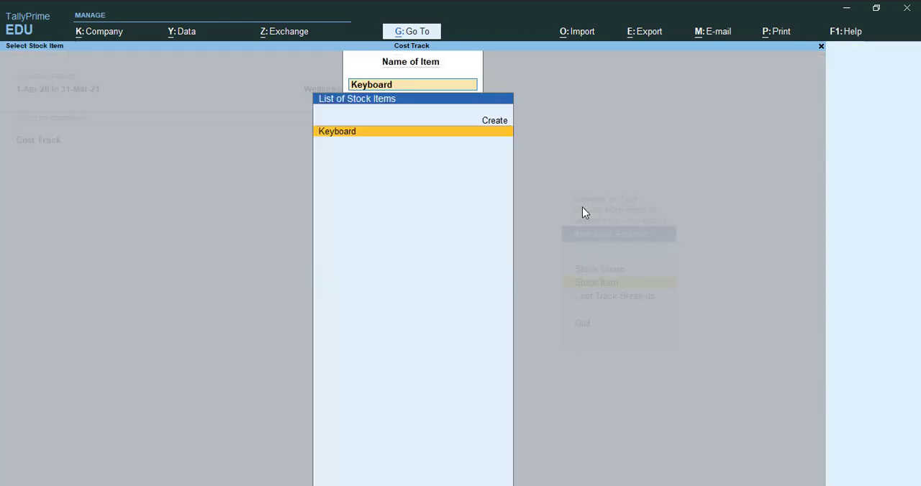
{"action": "key", "text": "BackSpace"}
{"action": "key", "text": "Escape"}
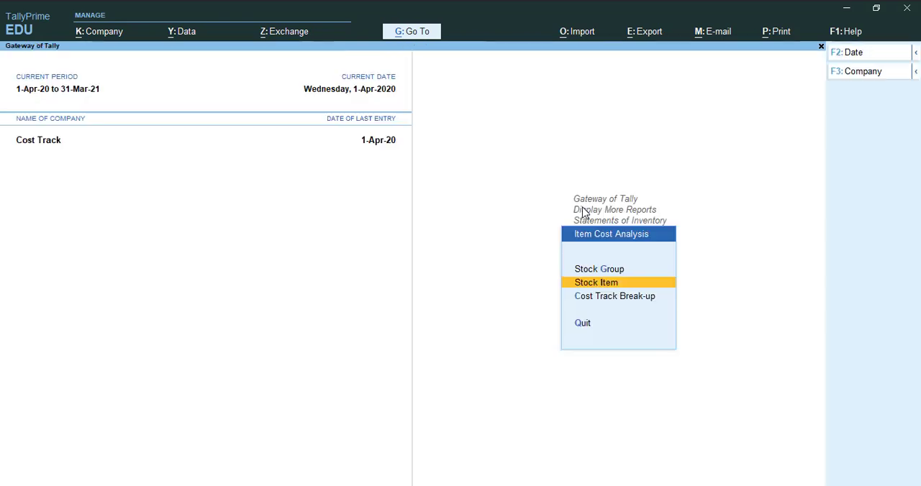
{"action": "key", "text": "Up"}
{"action": "key", "text": "Return"}
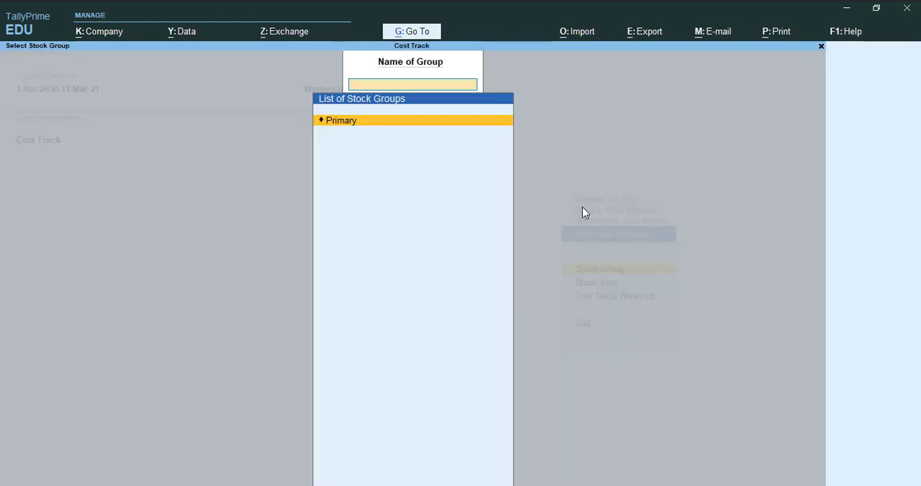
{"action": "key", "text": "Return"}
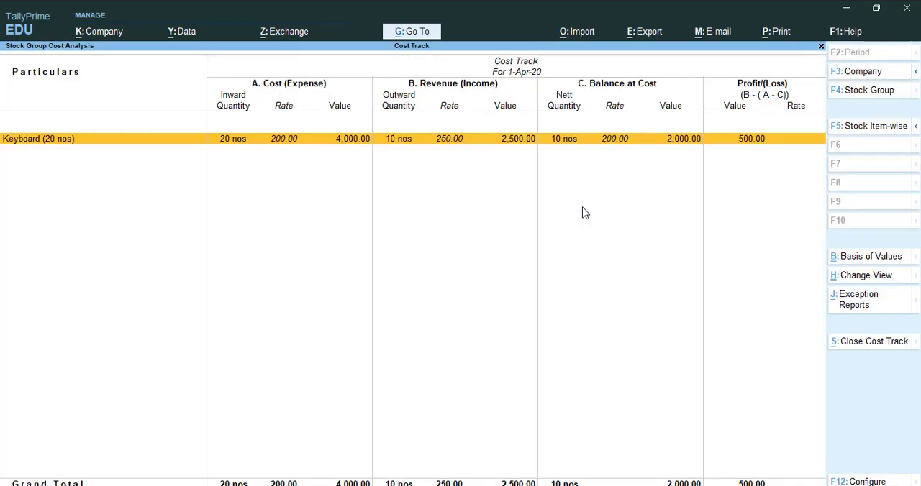